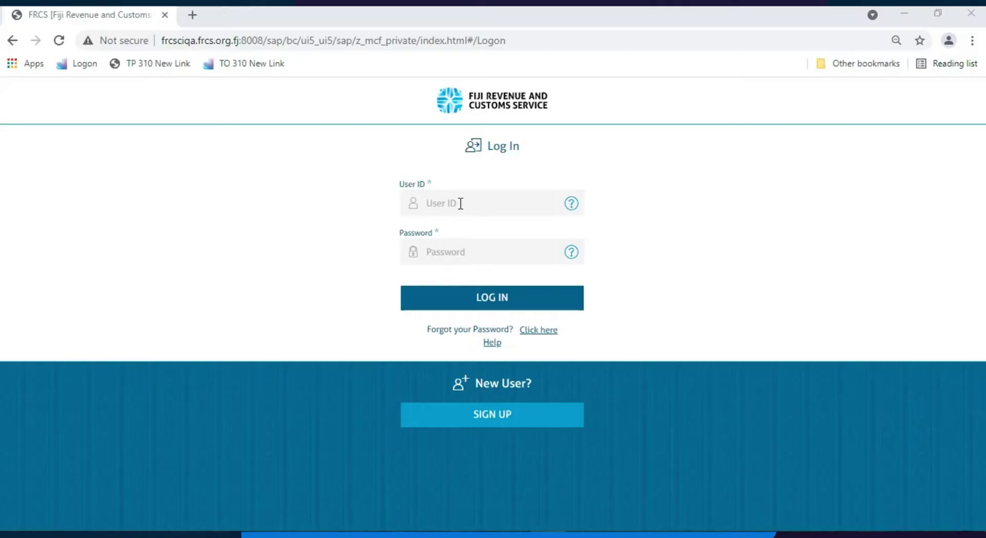
Sign in to FRCS TPOS with the taxpayer's user ID and account password
click(462, 201)
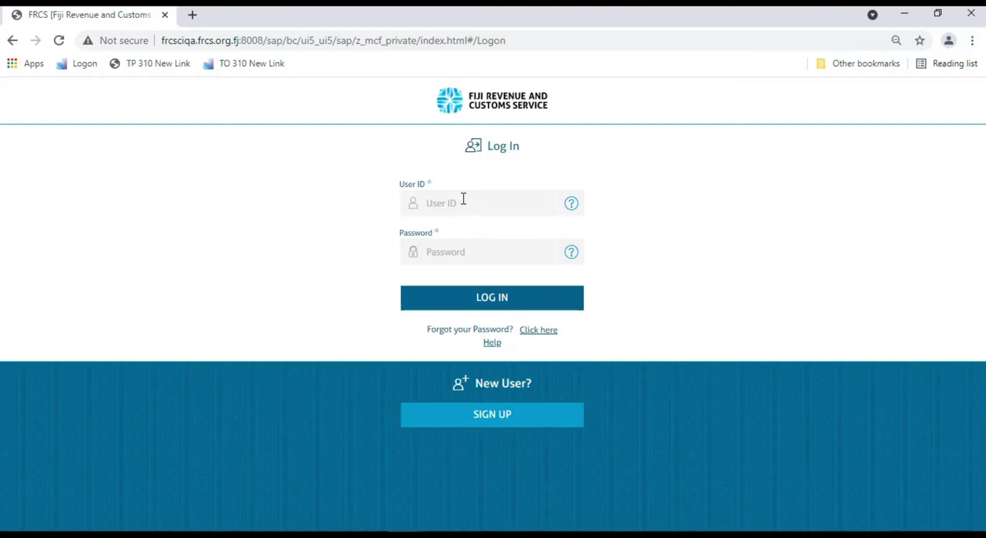
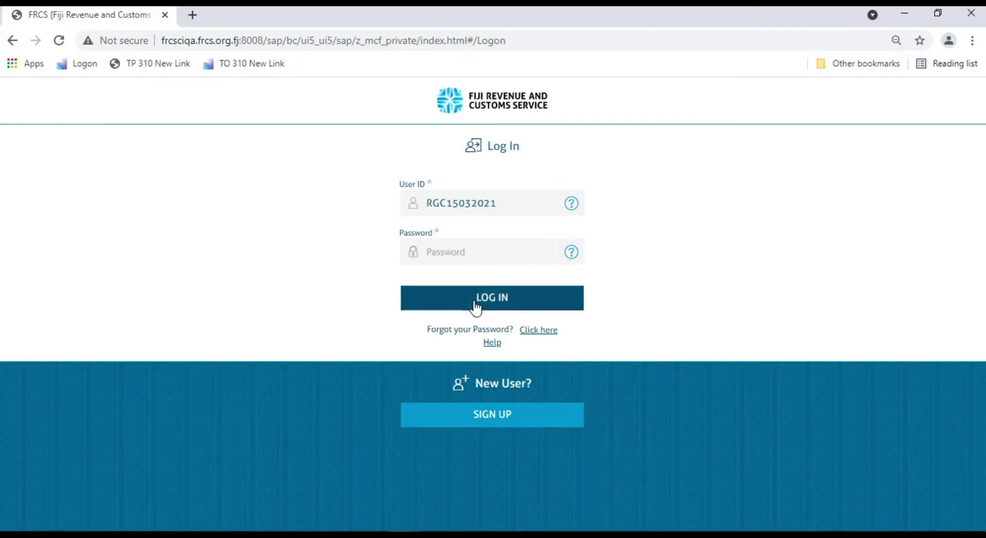
key(Tab)
text(*)
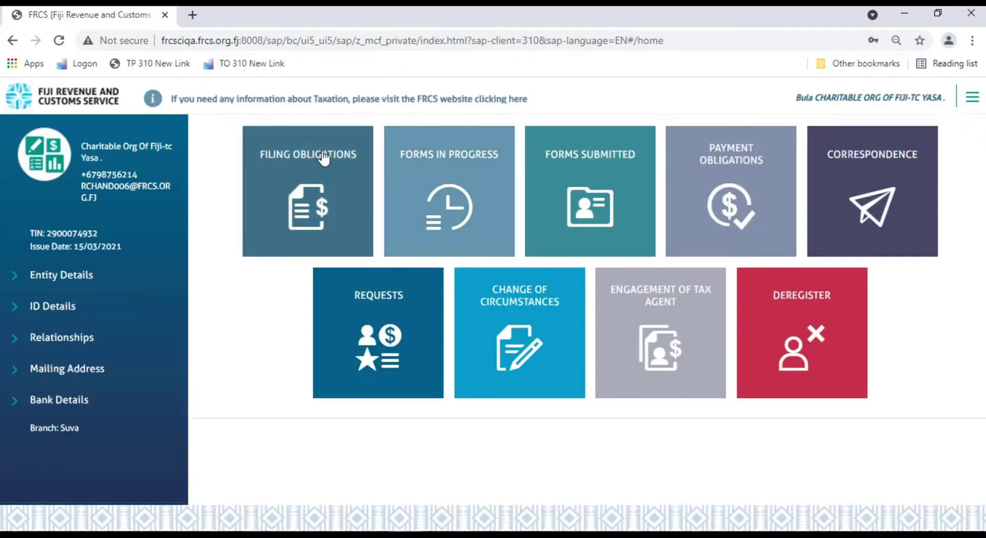
Filter filing obligations to Gambling Turnover Tax and open the January 2021 return
click(345, 189)
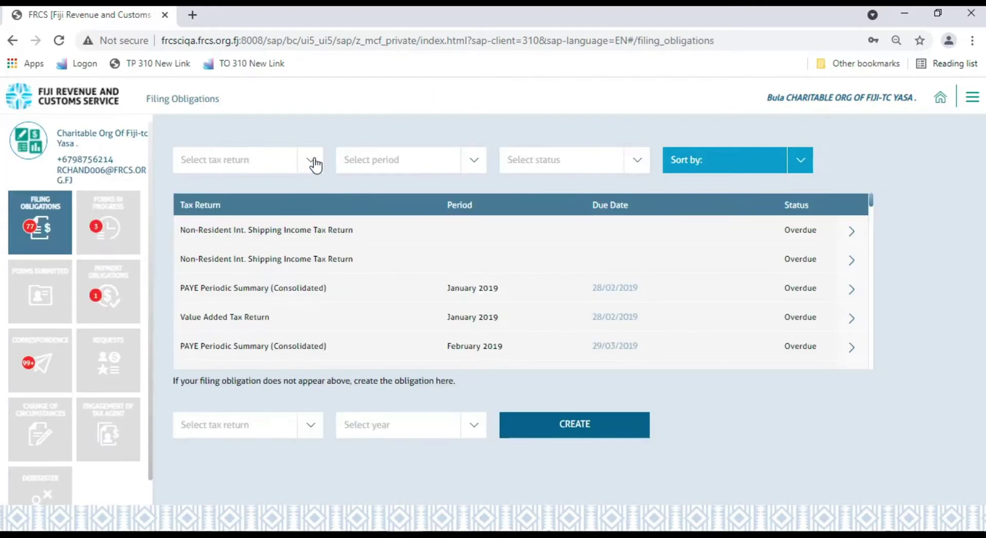
click(310, 161)
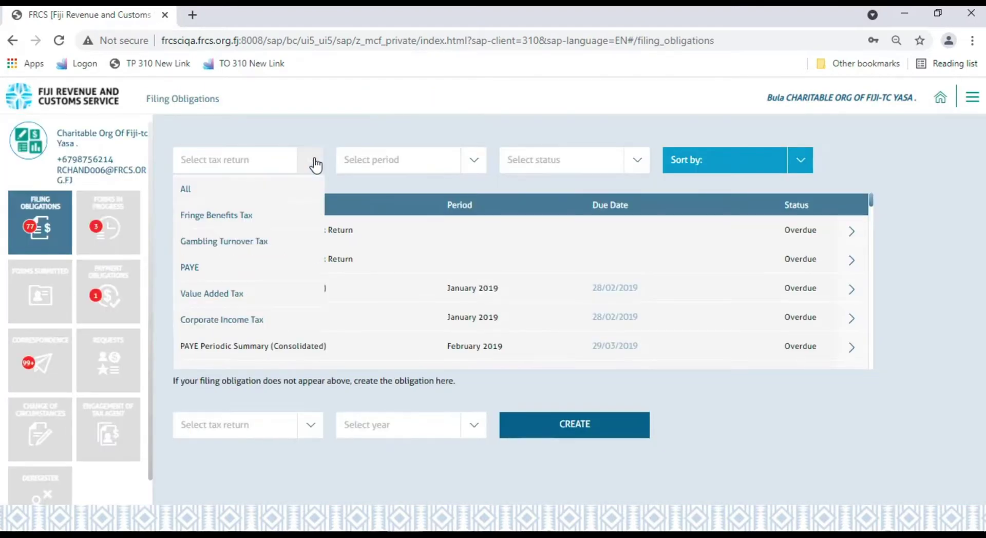
click(224, 241)
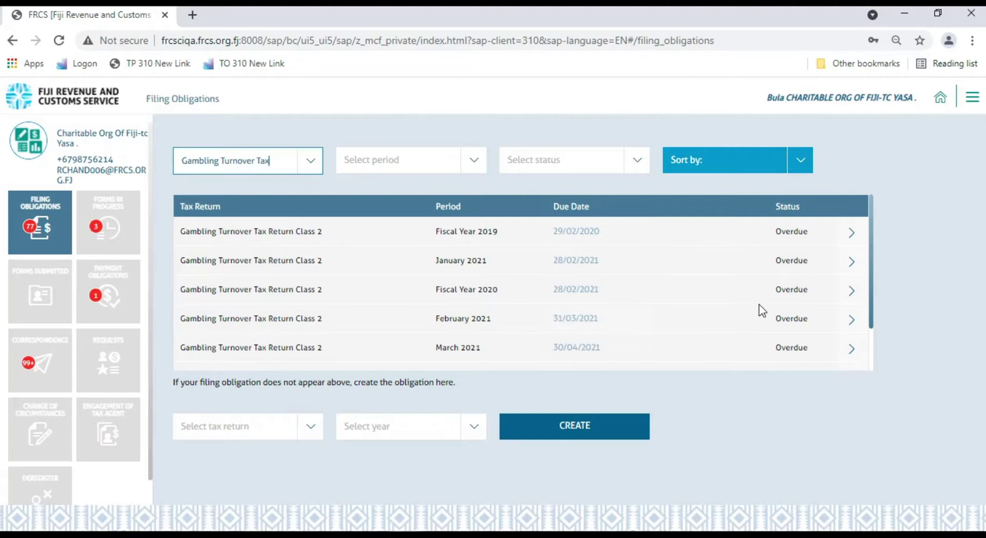
click(850, 263)
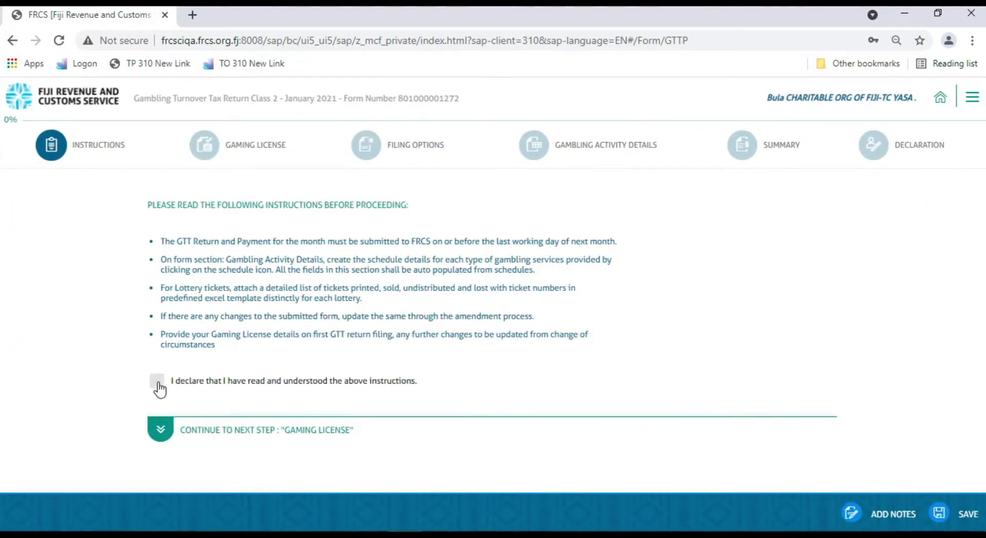
Tick the declaration that the return instructions have been read and understood
click(158, 383)
Enter the gaming licence number with validity from 01/01/2021 to 31/01/2021
click(160, 433)
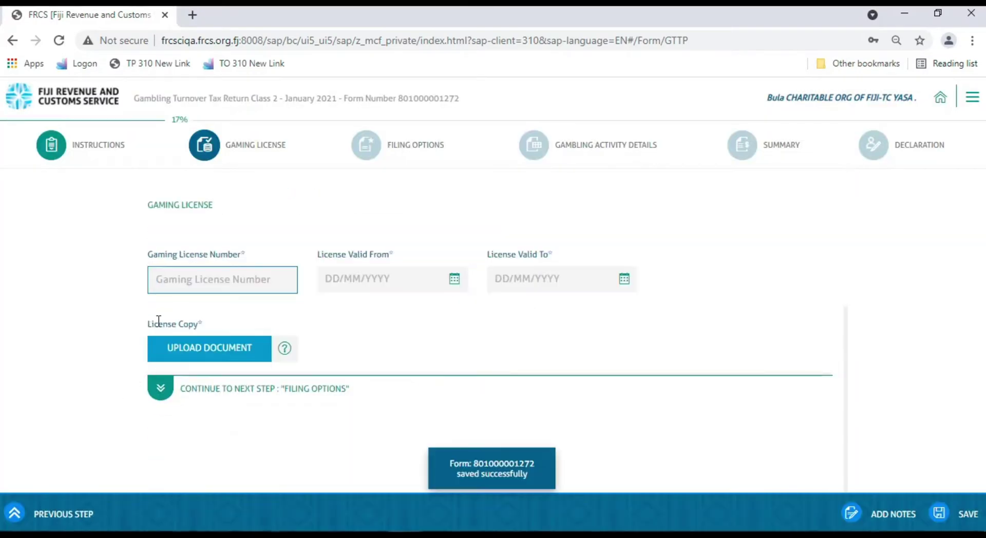
text(JKL1234)
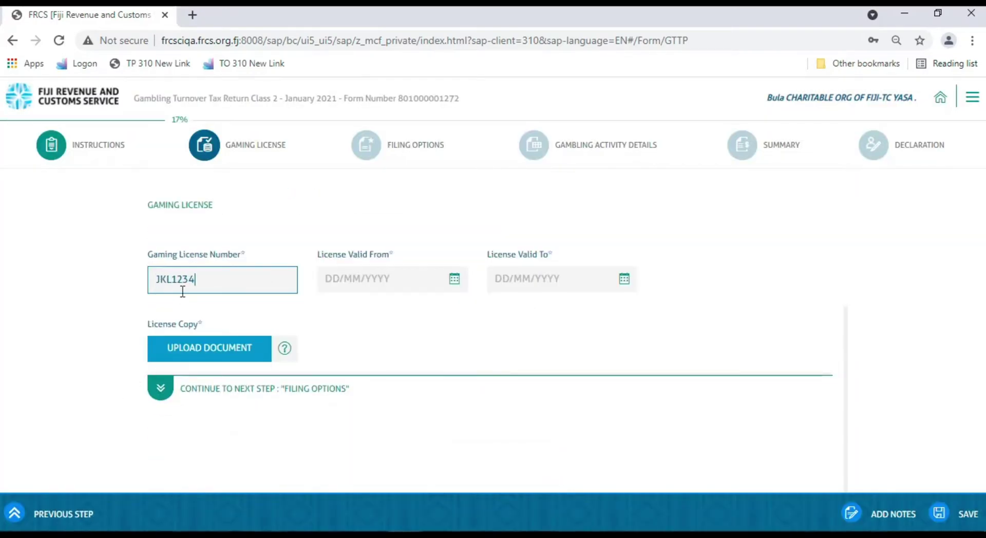
text(511)
click(386, 279)
text(01/01/2021)
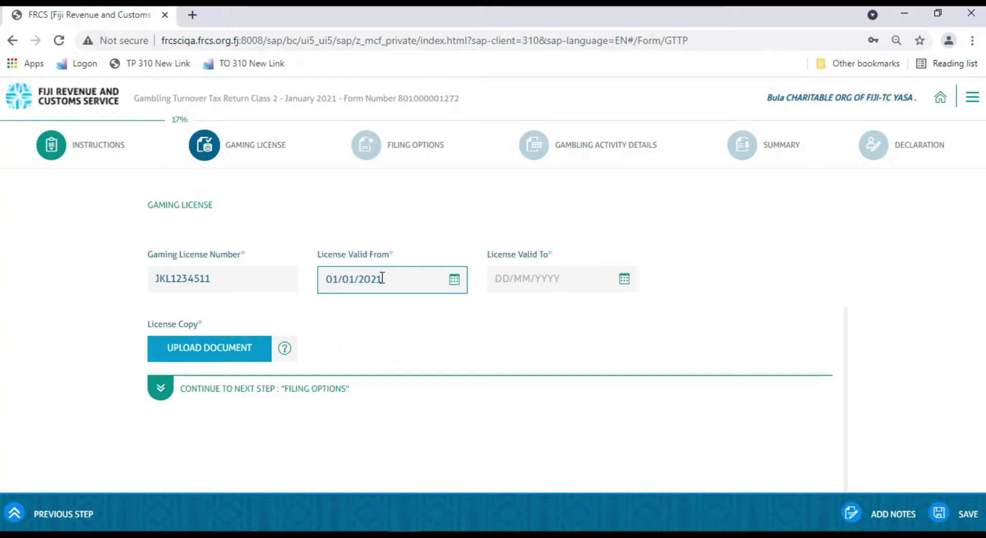
click(531, 274)
text(31/01/2021)
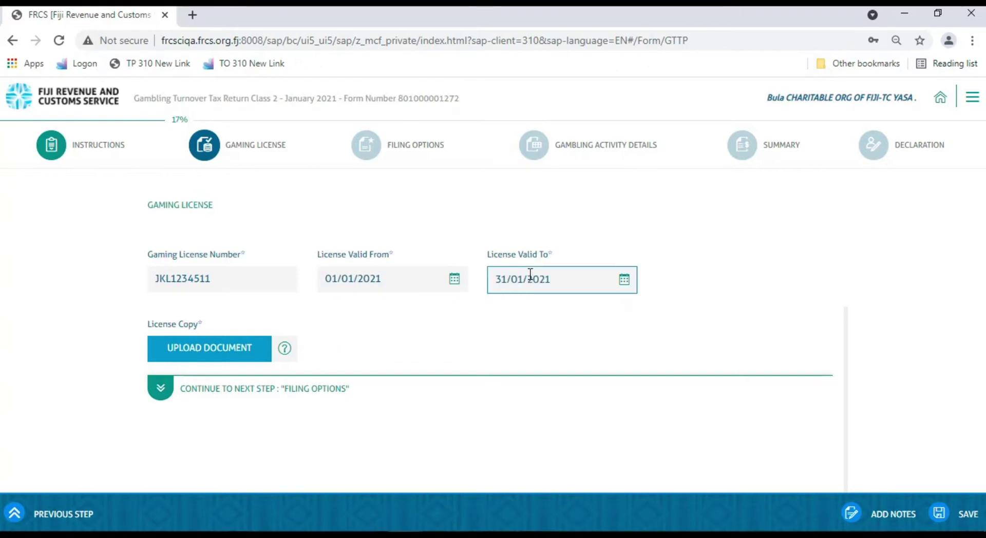
click(276, 416)
Attach PDF Document.pdf as the gaming licence copy
click(194, 352)
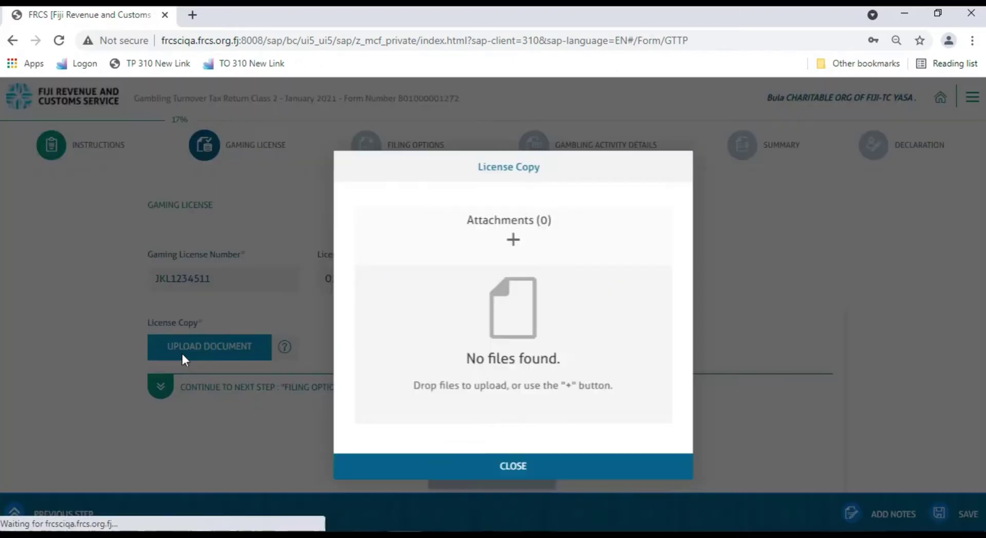
click(513, 240)
text(PDF Document.pdf)
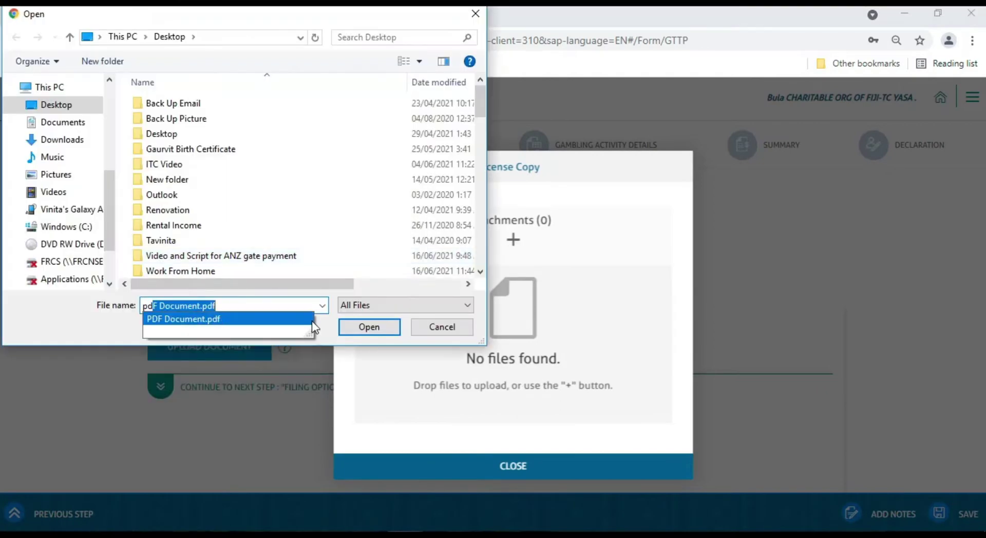
click(369, 326)
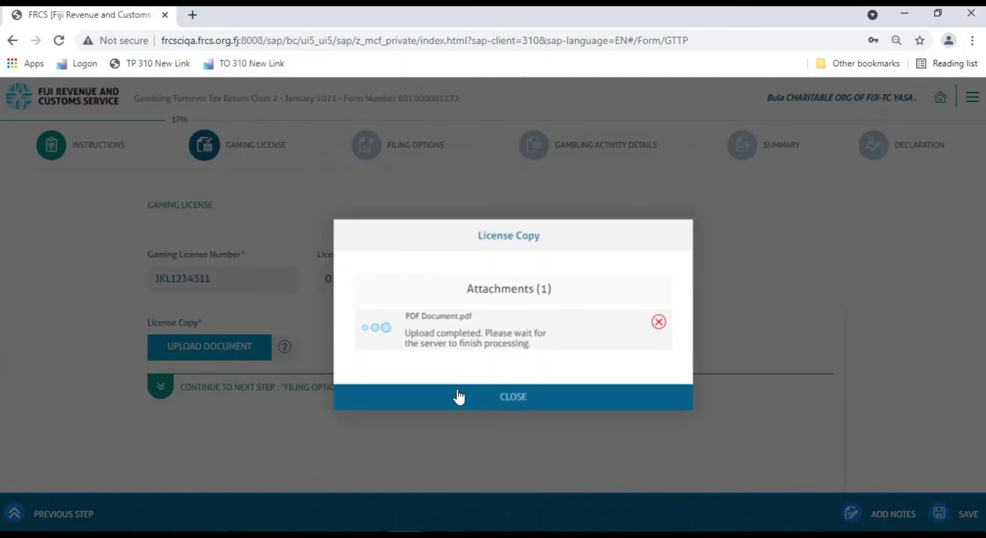
click(507, 406)
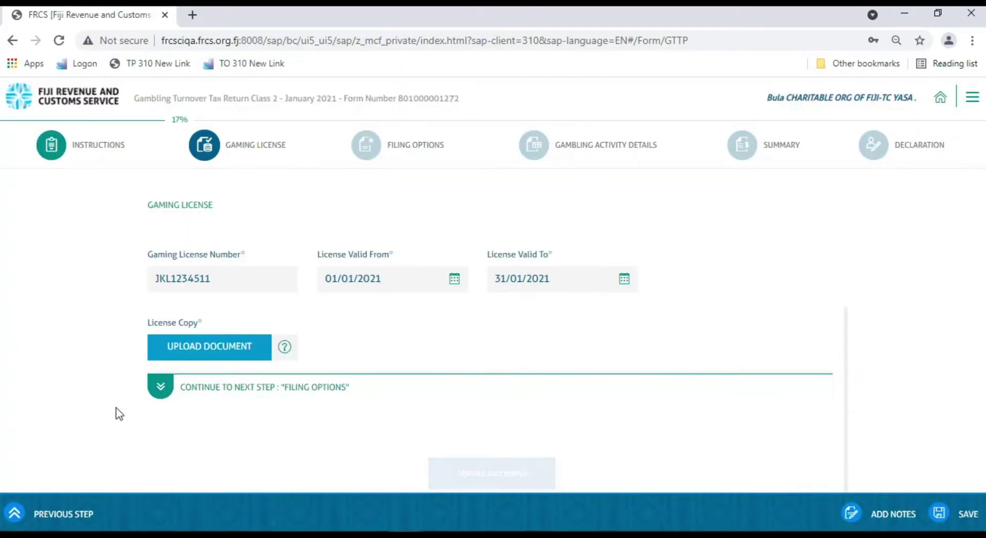
On Filing Options, mark a nil return with reason 'Business is being setup'
click(157, 389)
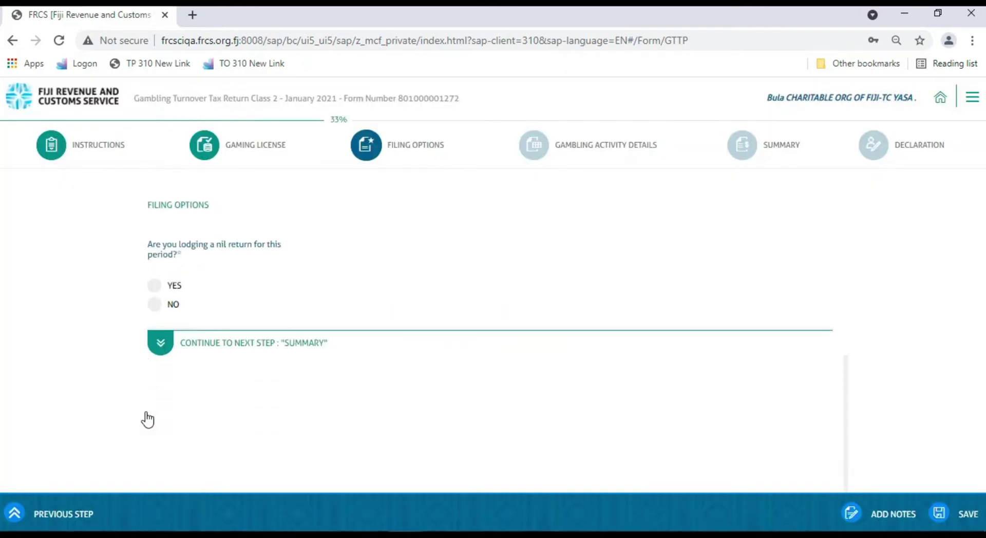
click(154, 287)
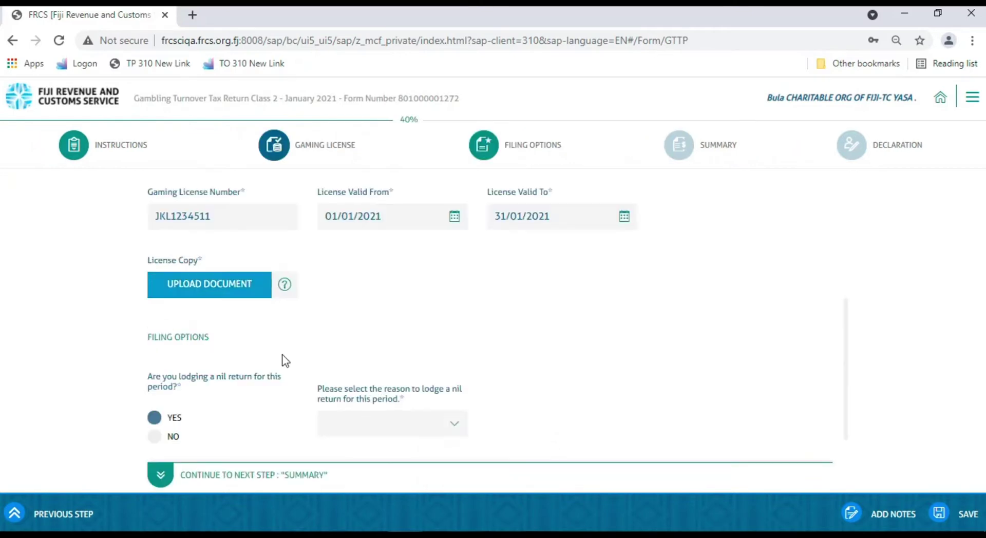
click(453, 424)
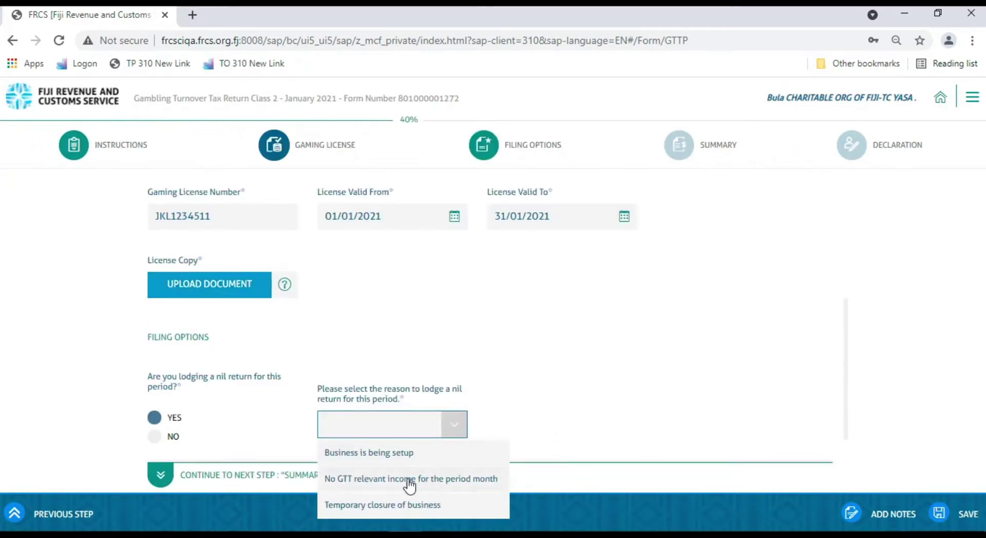
click(386, 461)
Change the answer to not a nil return and continue to Gambling Activity Details
scroll(176, 440, down, 2)
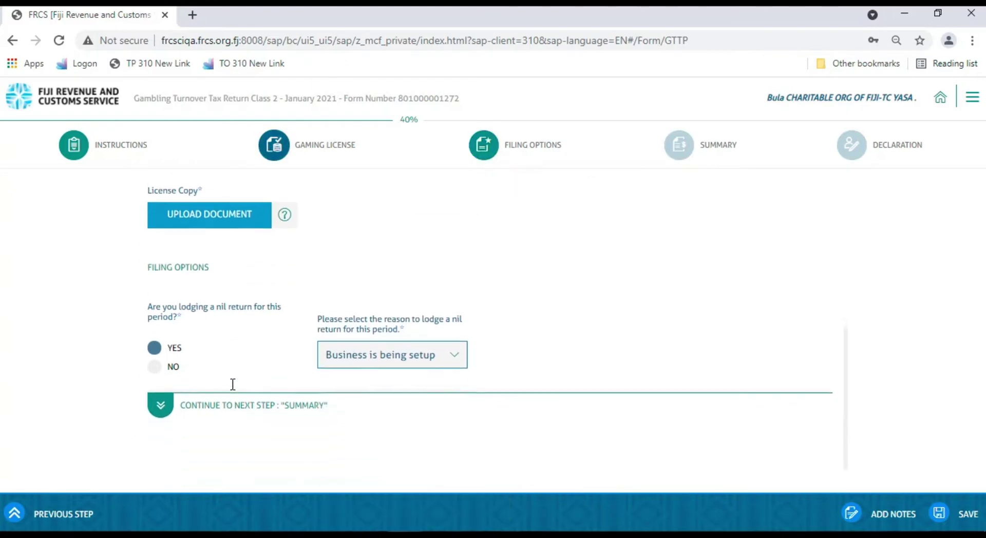
click(158, 370)
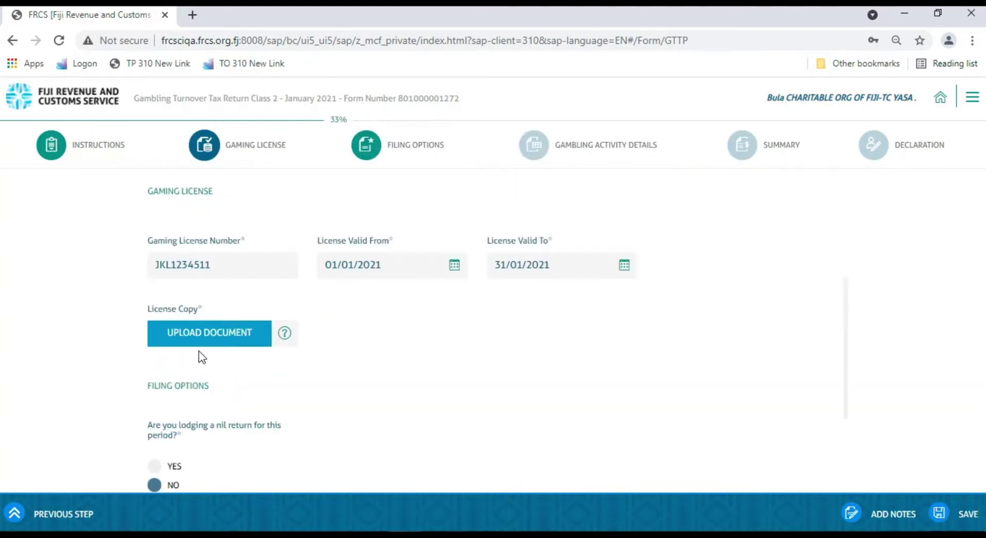
scroll(300, 371, down, 3)
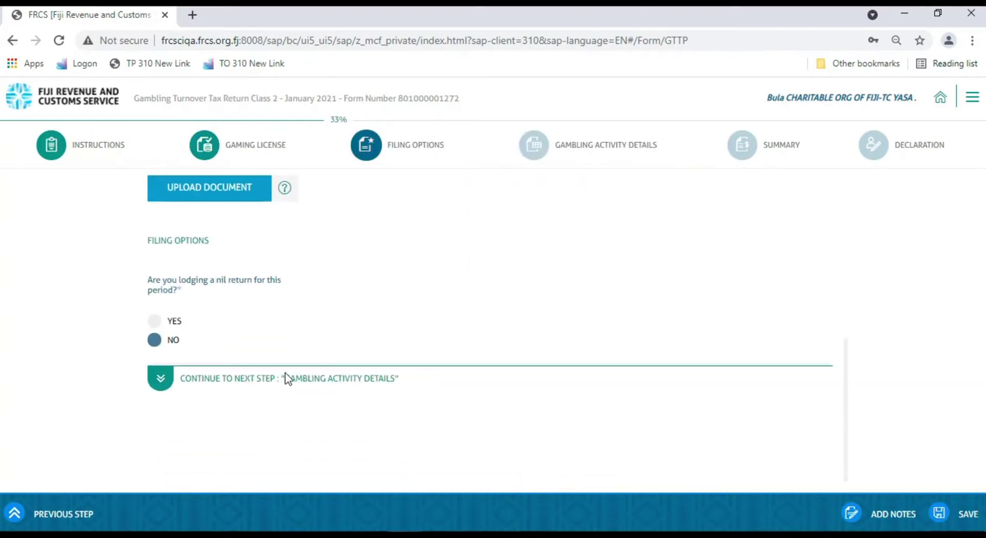
click(161, 380)
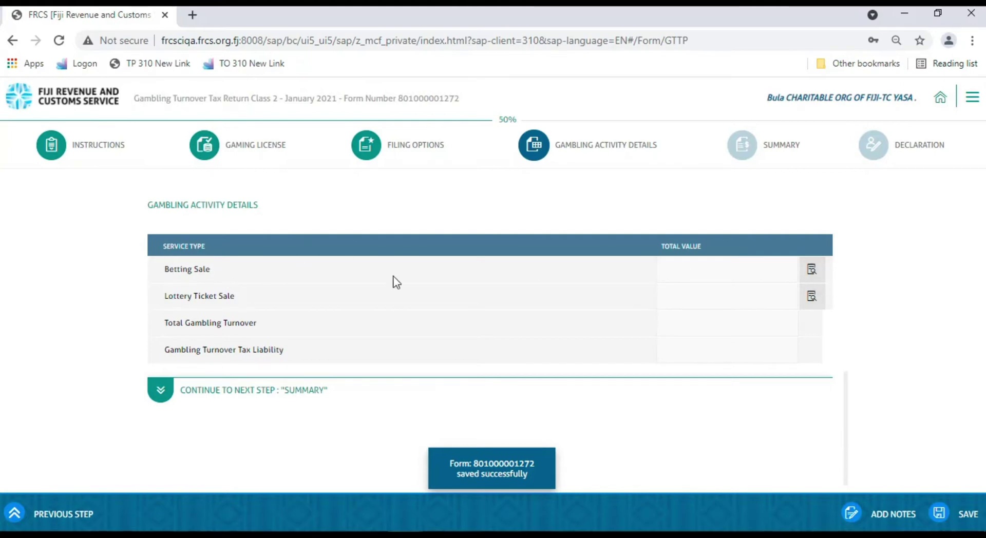
Add a Game of Chance/Skill betting sale of 500,000 turnover, giving 75,000.00 tax liability
click(813, 273)
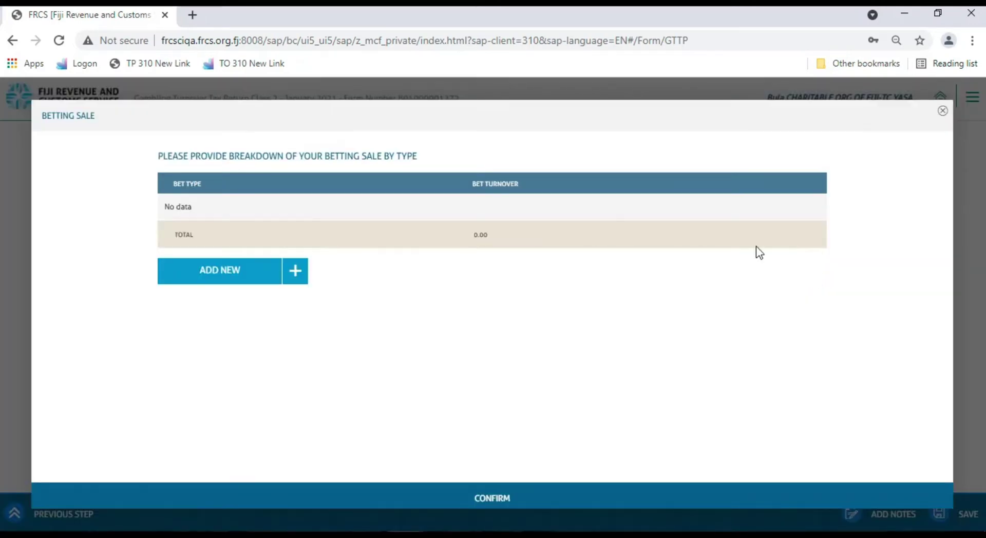
click(220, 273)
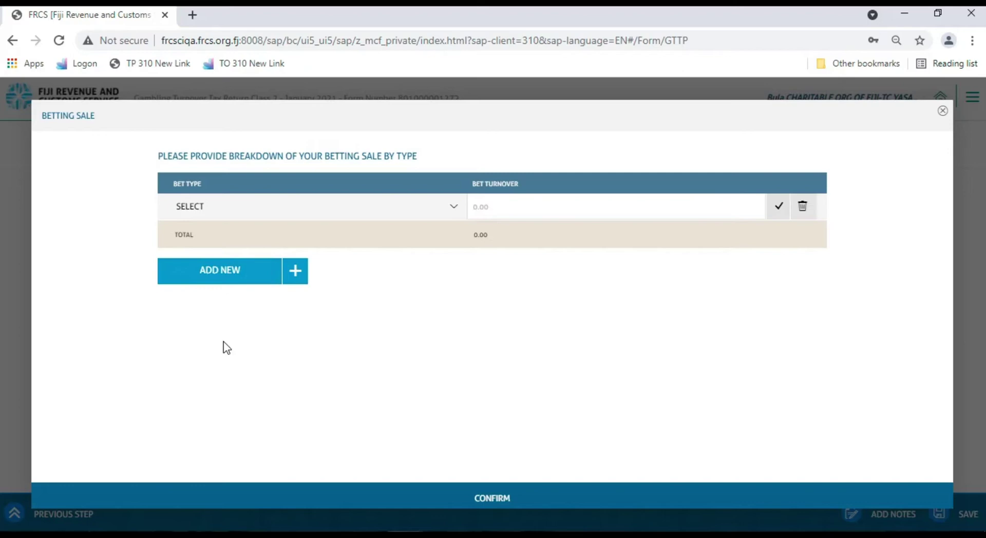
click(454, 207)
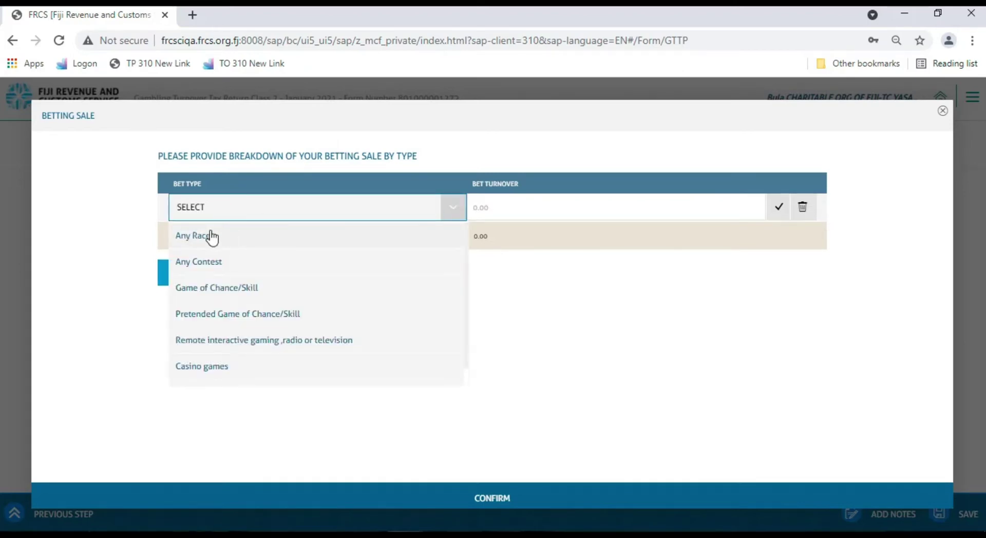
click(201, 289)
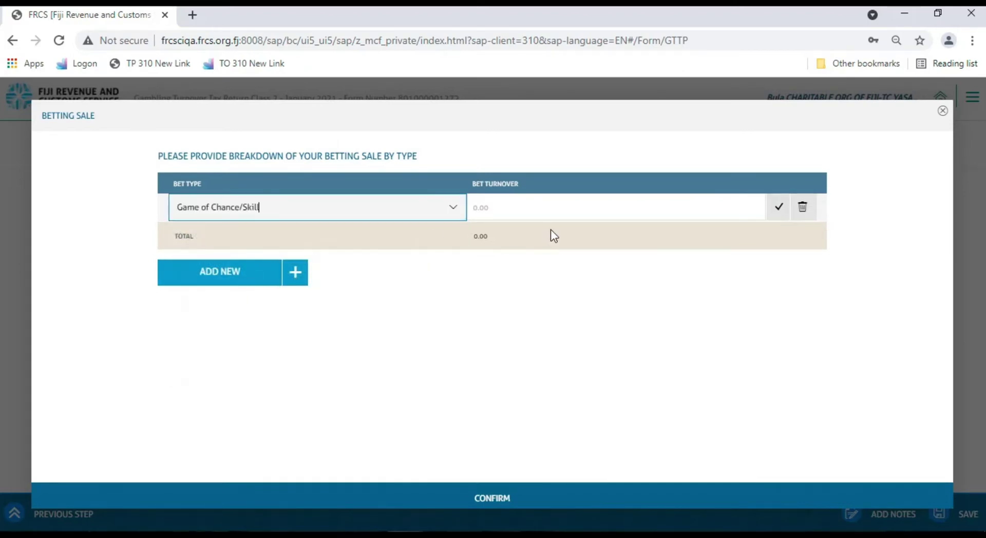
click(519, 210)
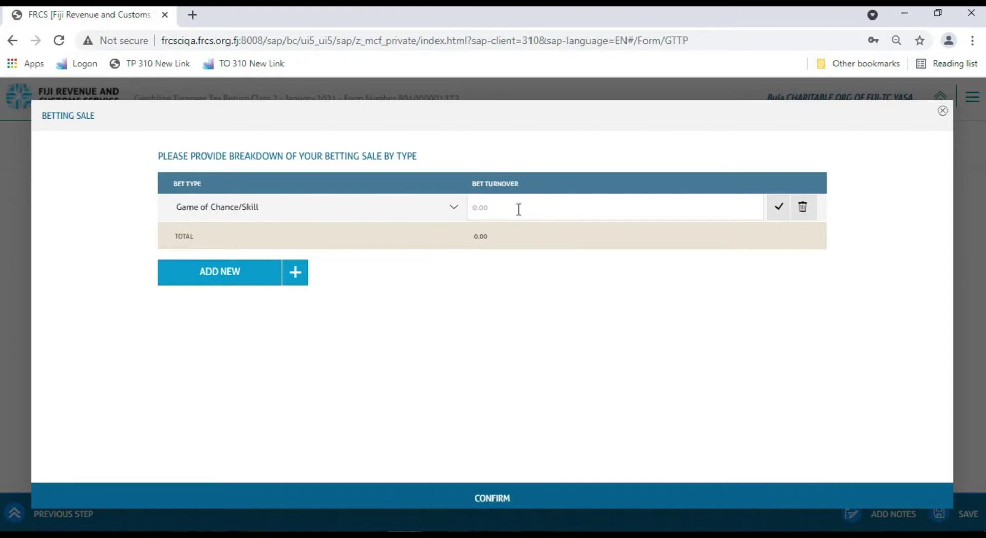
text(500000)
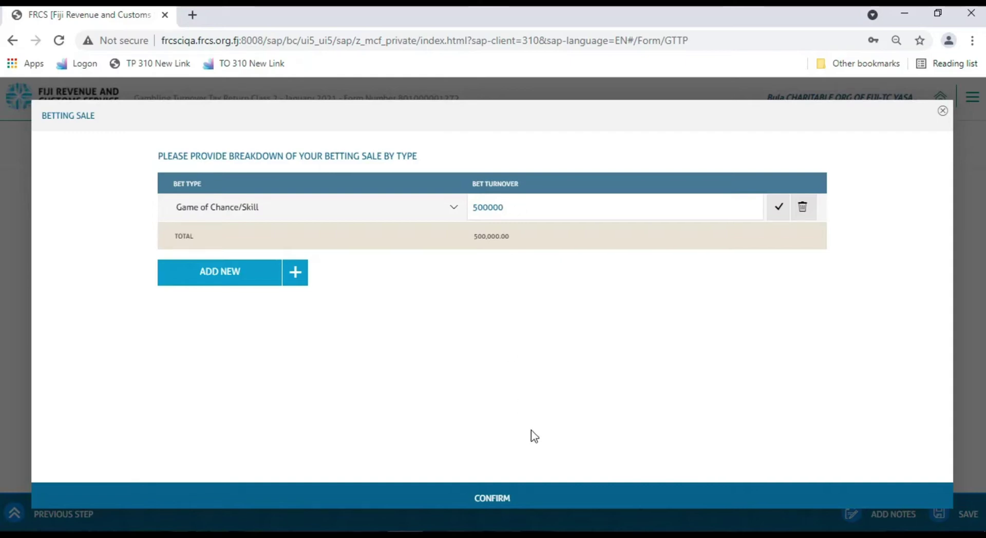
click(490, 502)
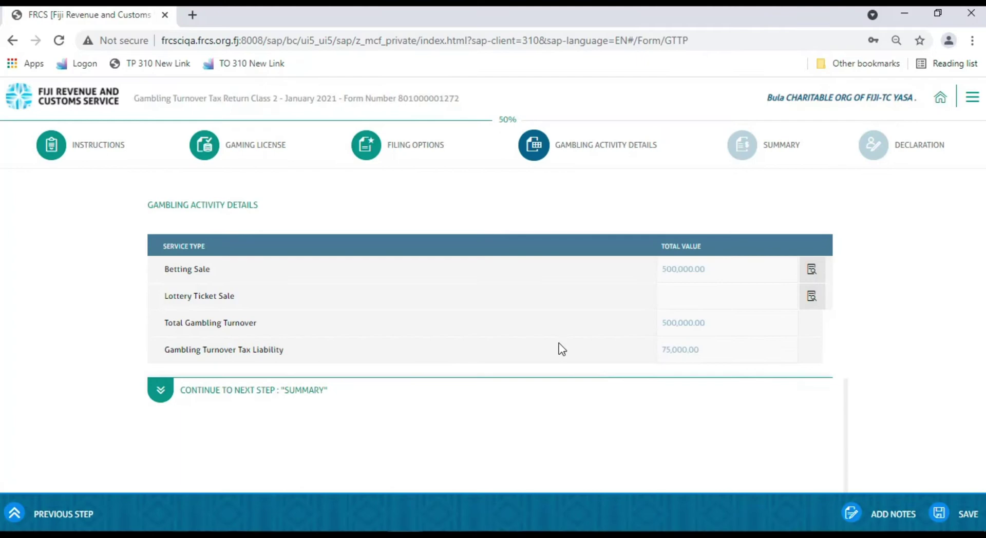
drag(165, 297, 237, 303)
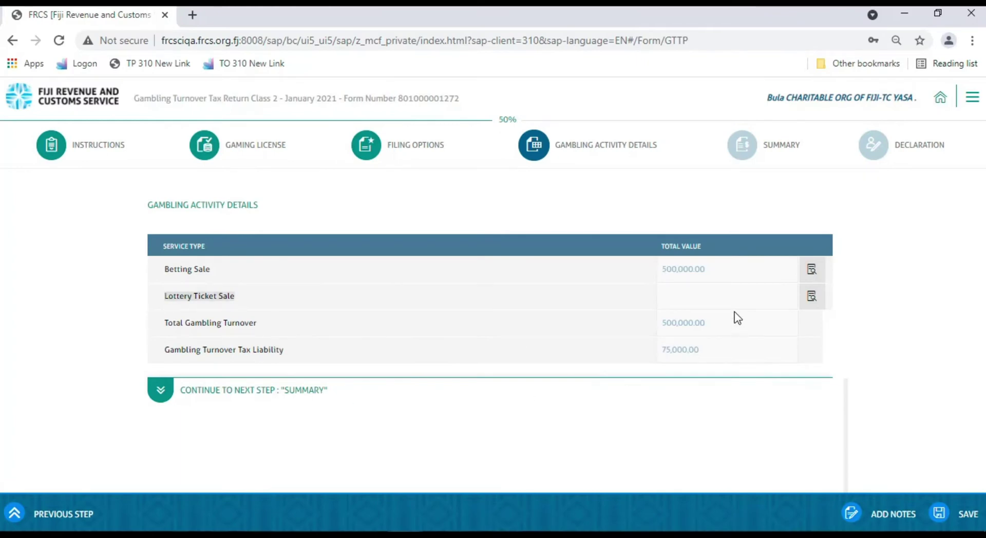
Add a 31/01/2021 lottery sale row: 10.00 per ticket, 100000 printed, 5000 undistributed, 3000 lost
click(812, 302)
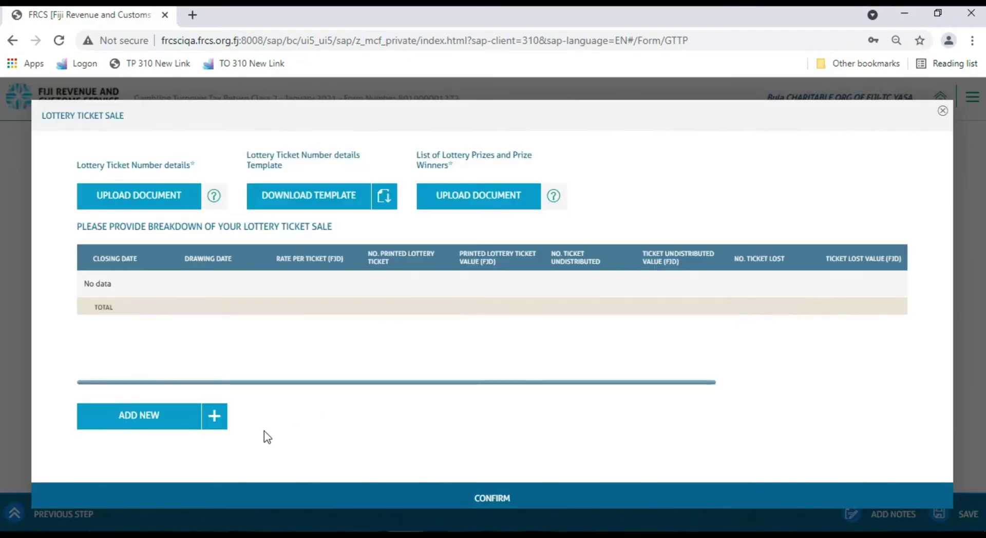
click(127, 422)
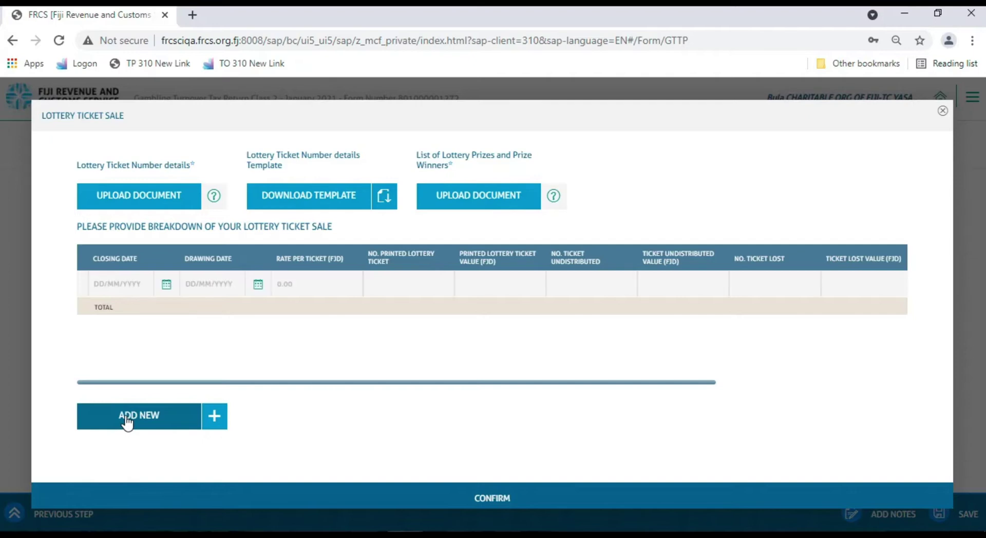
click(100, 284)
text(31/01/2021)
click(198, 284)
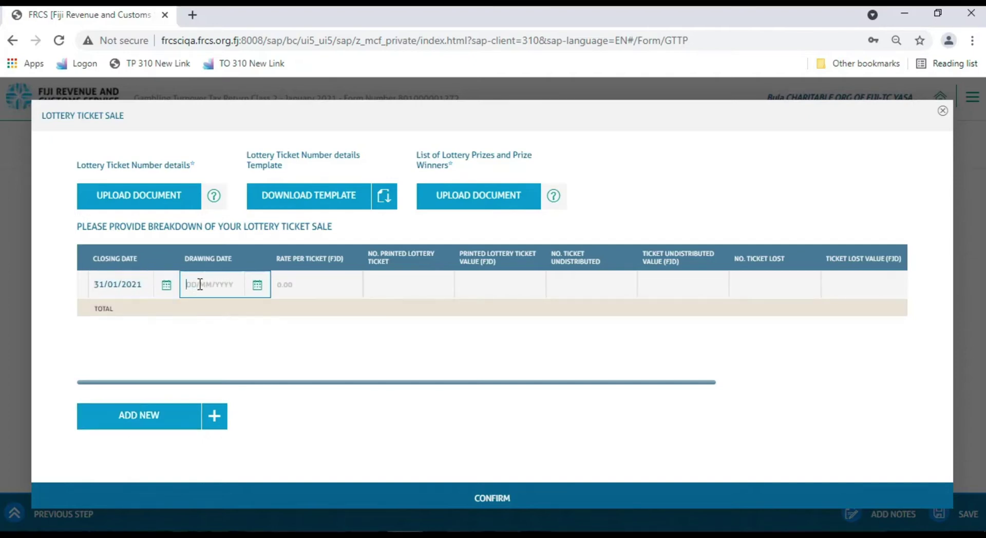
text(31/01/2021)
click(329, 285)
text(10)
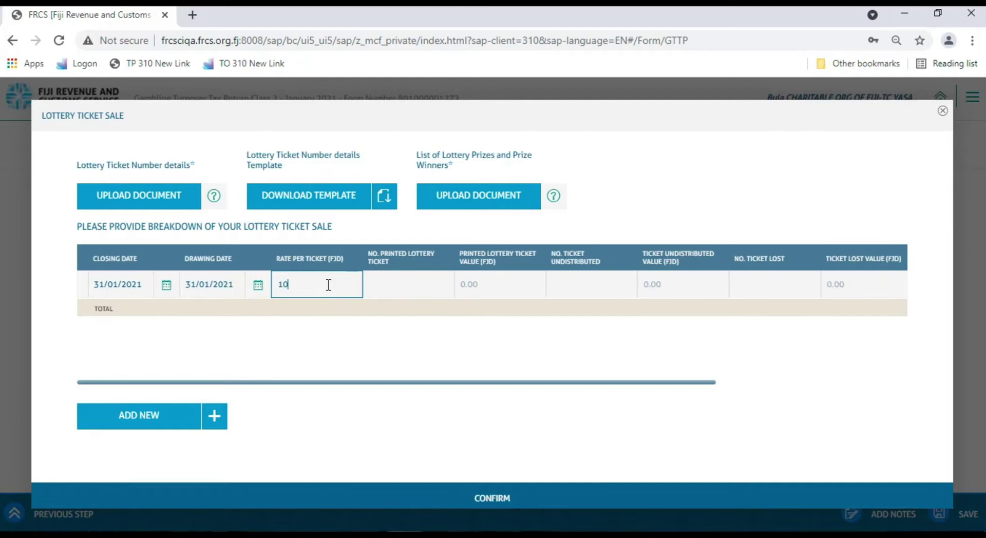
click(397, 290)
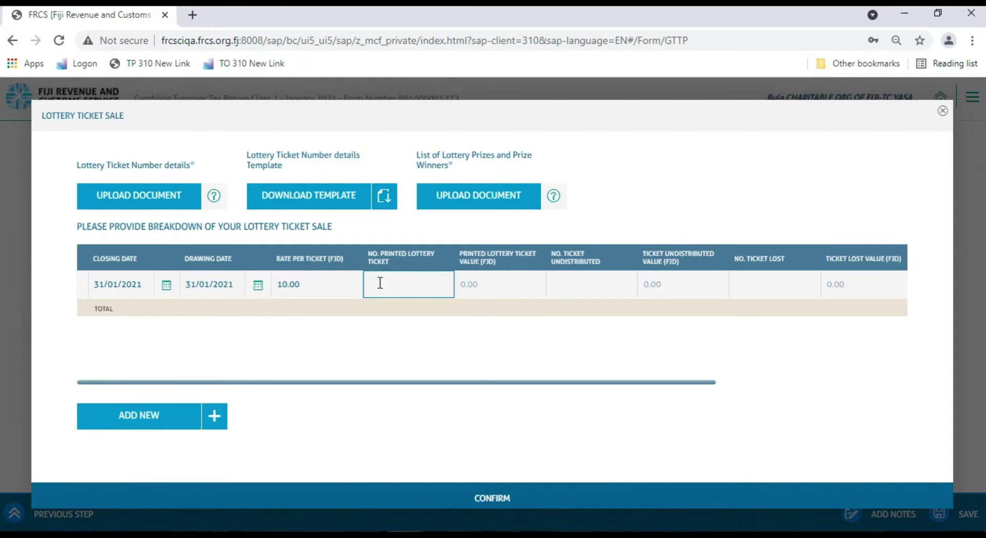
text(100000)
click(582, 284)
text(5000)
click(764, 286)
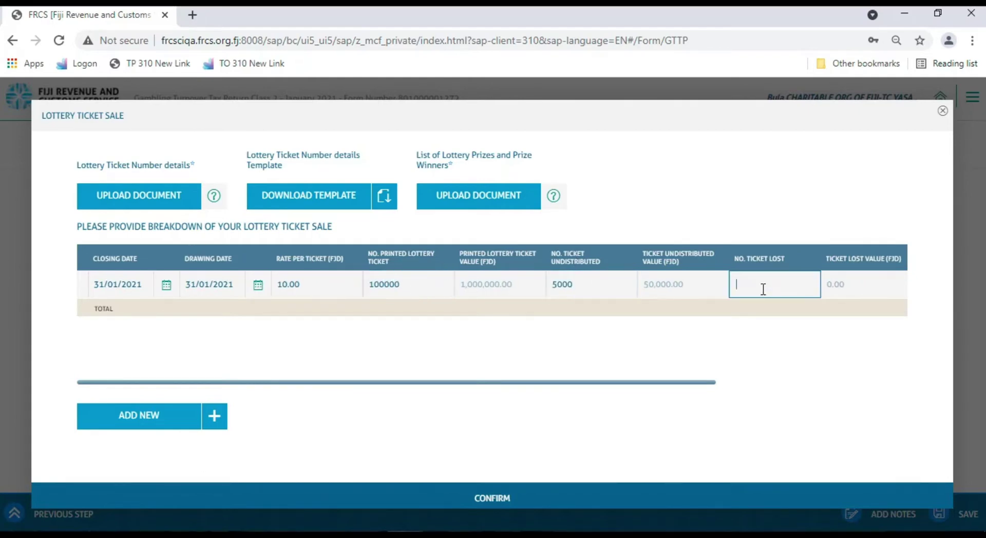
text(3000)
scroll(757, 288, right, 5)
scroll(758, 287, left, 5)
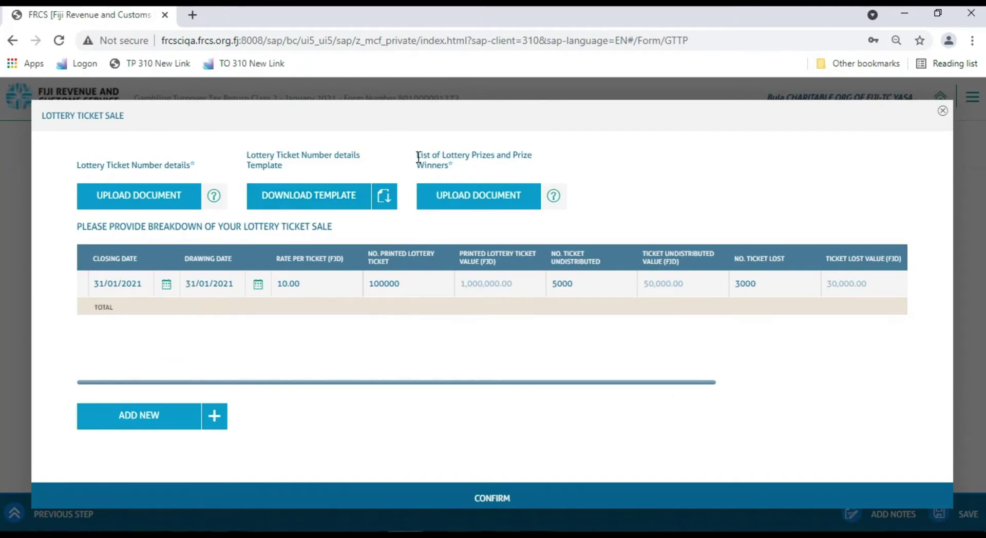
Attach PDF Document.pdf as the lottery prize list and download the ticket details template
click(485, 205)
click(513, 240)
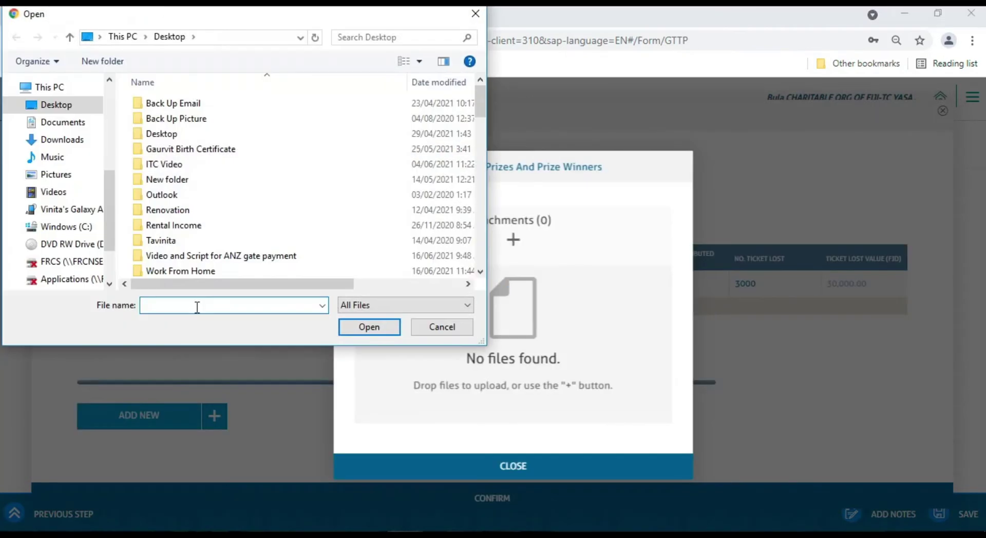
text(PDF Document.pdf)
click(352, 327)
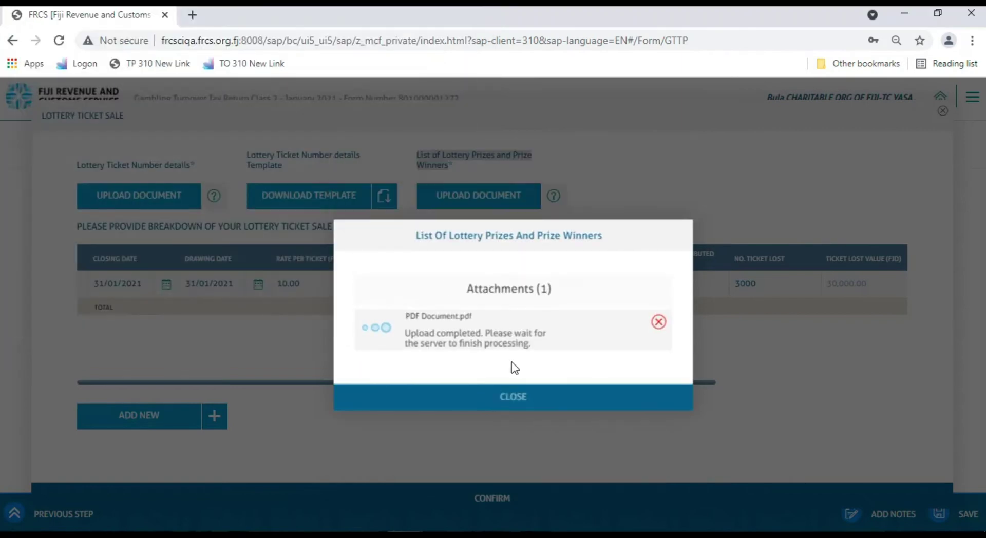
key(Escape)
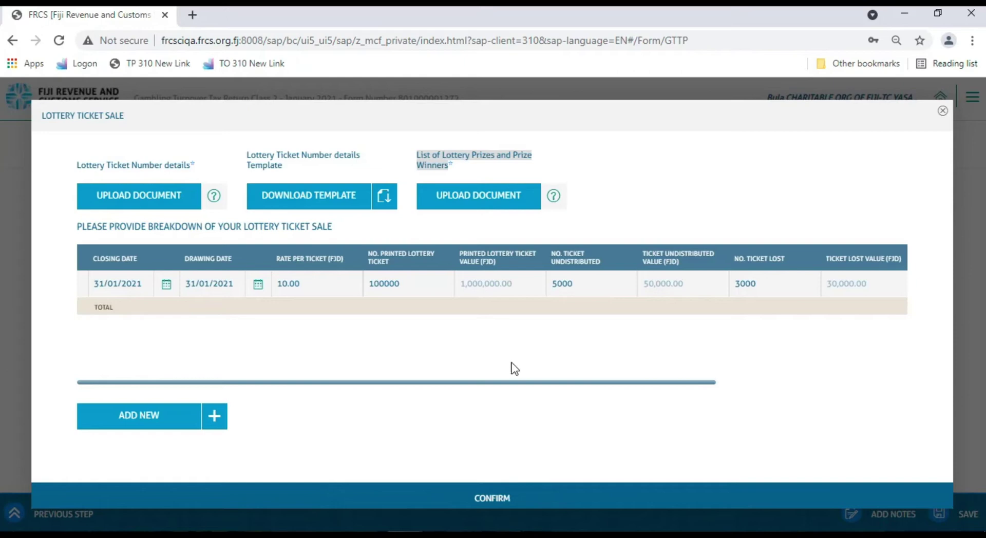
click(310, 205)
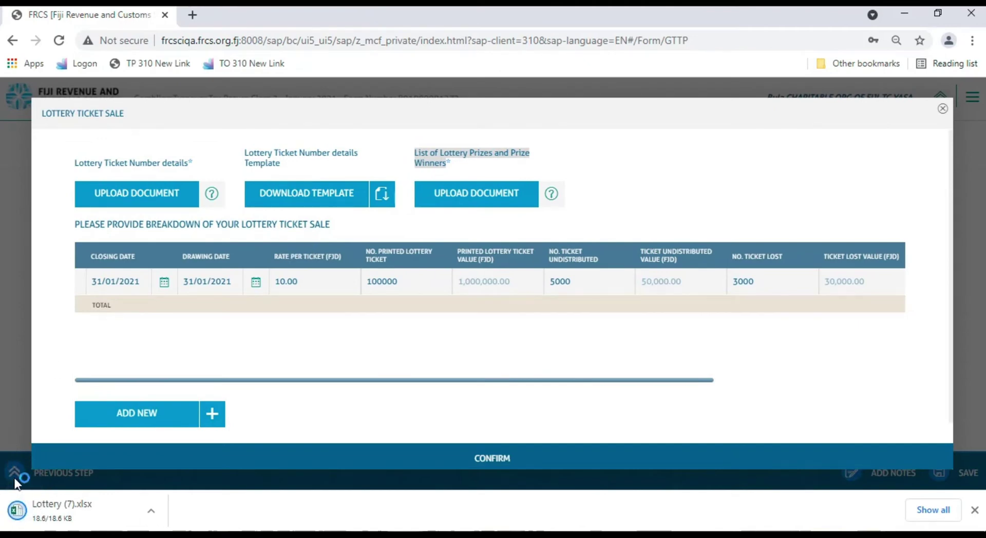
Open the downloaded Lottery (7).xlsx in Excel and enable editing
click(16, 512)
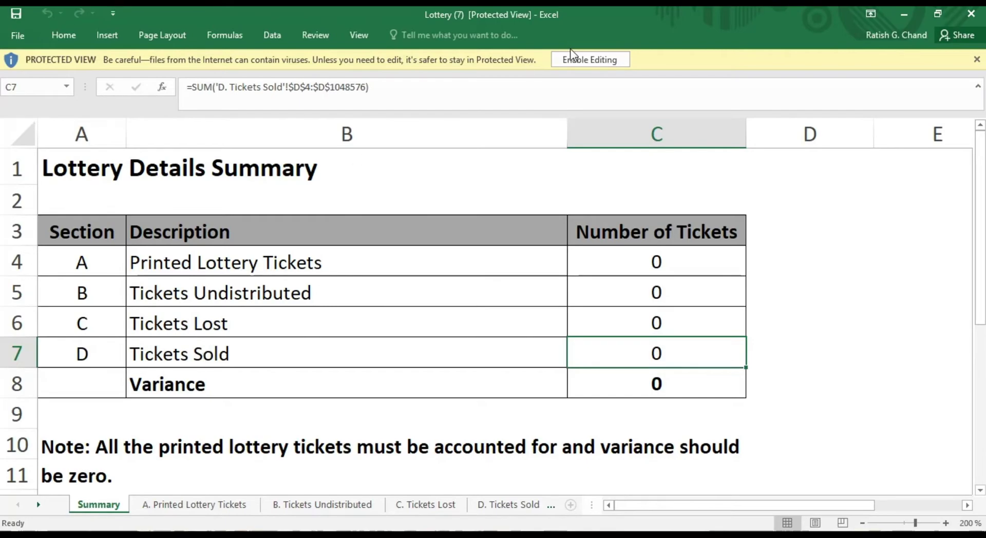
click(575, 57)
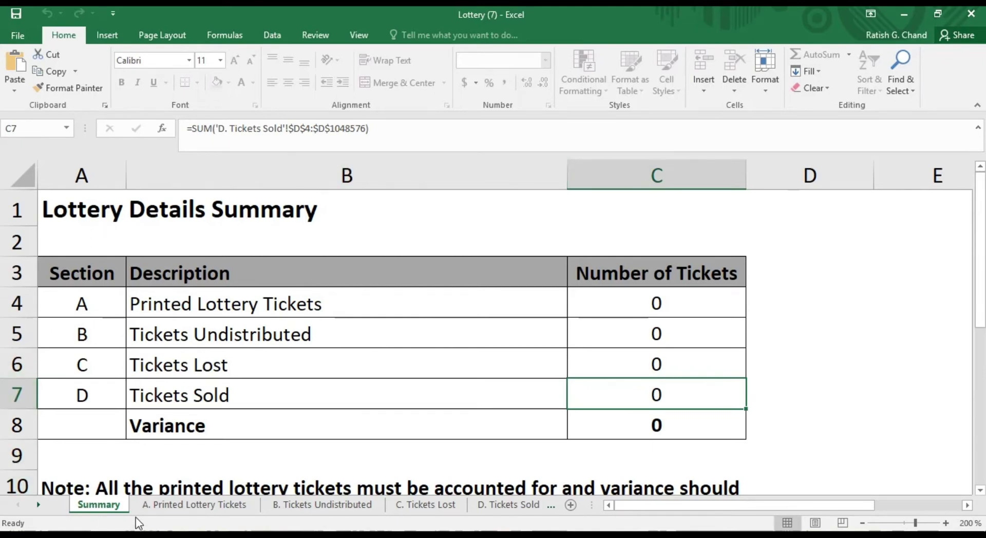
On sheet A. Printed Lottery Tickets, enter a Lottery row from 1 to 100000 totalling 100,000
click(159, 506)
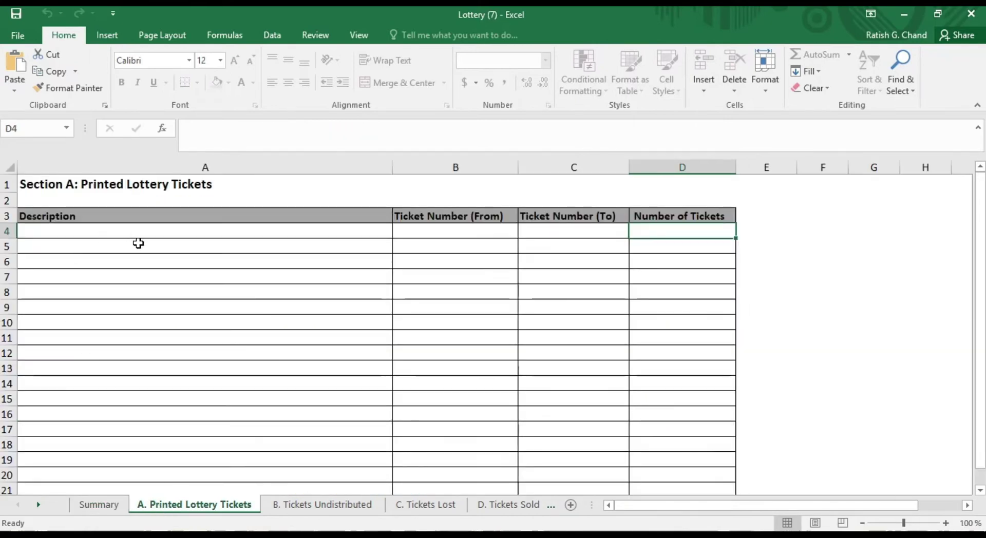
click(98, 234)
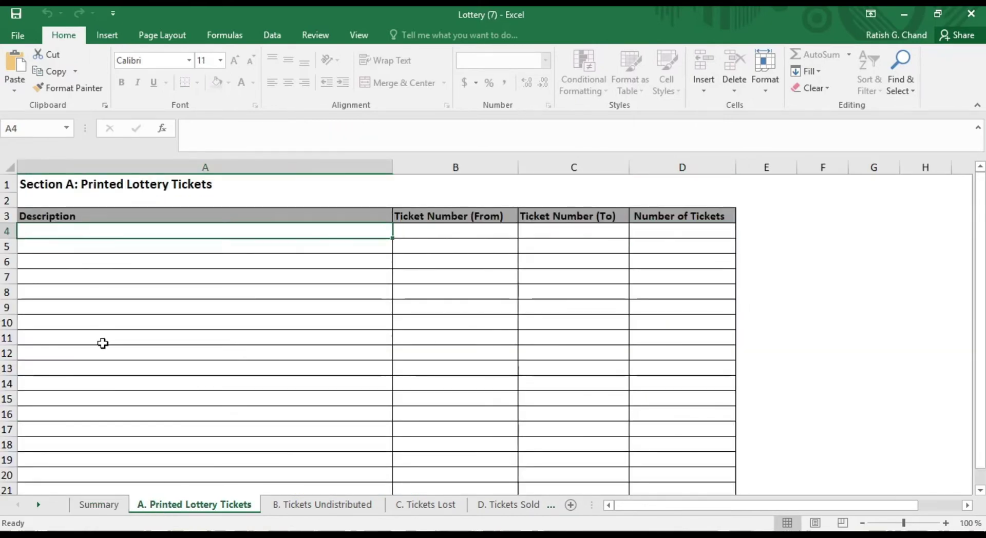
text(Lo)
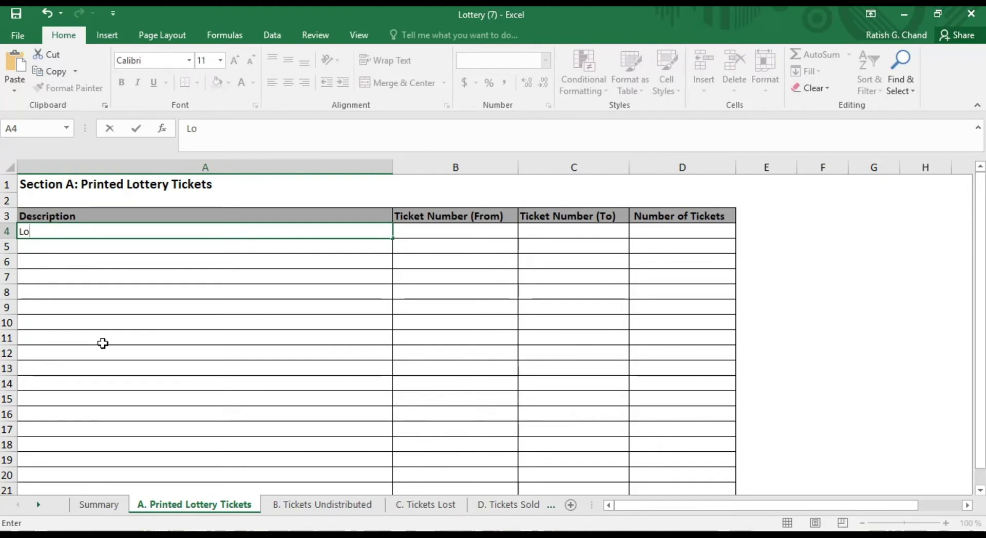
text(ttery)
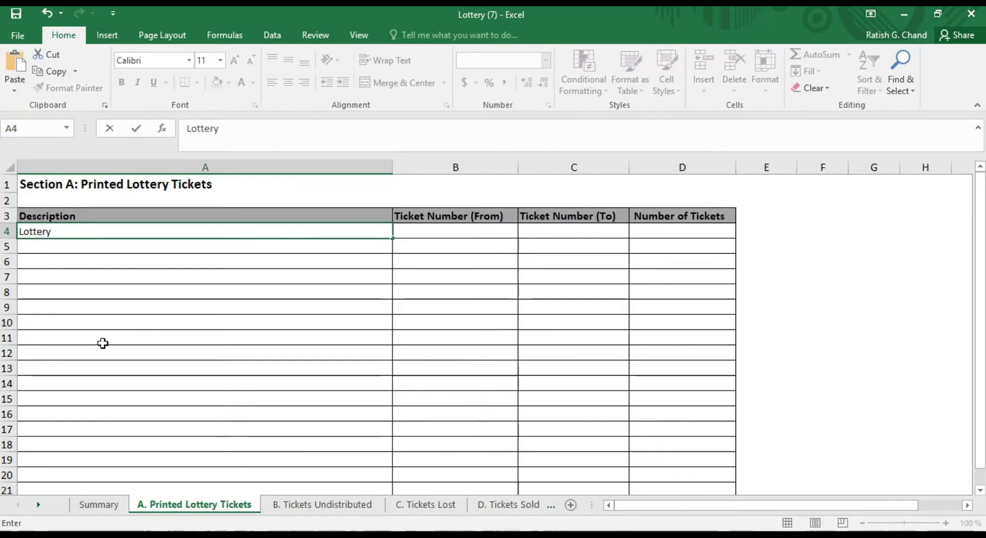
click(446, 235)
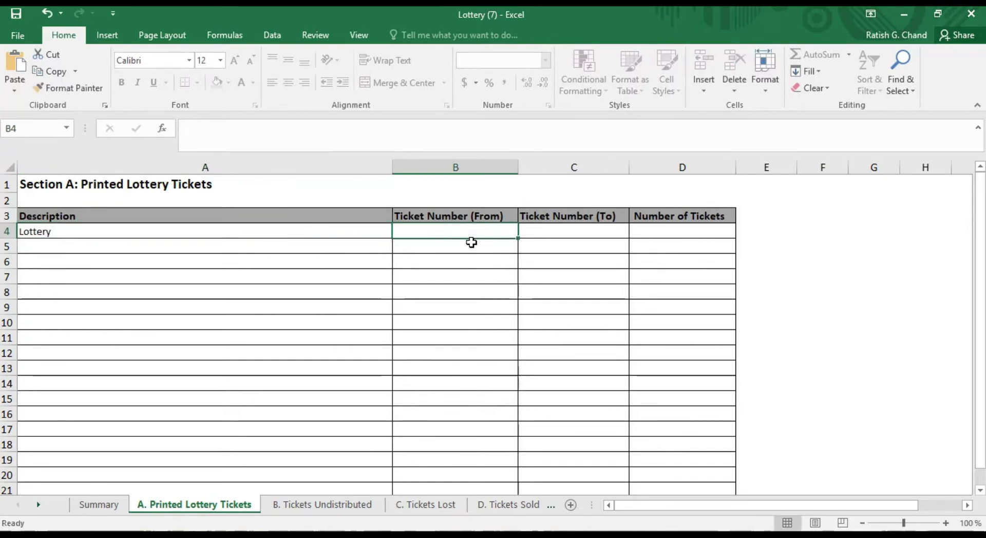
text(1)
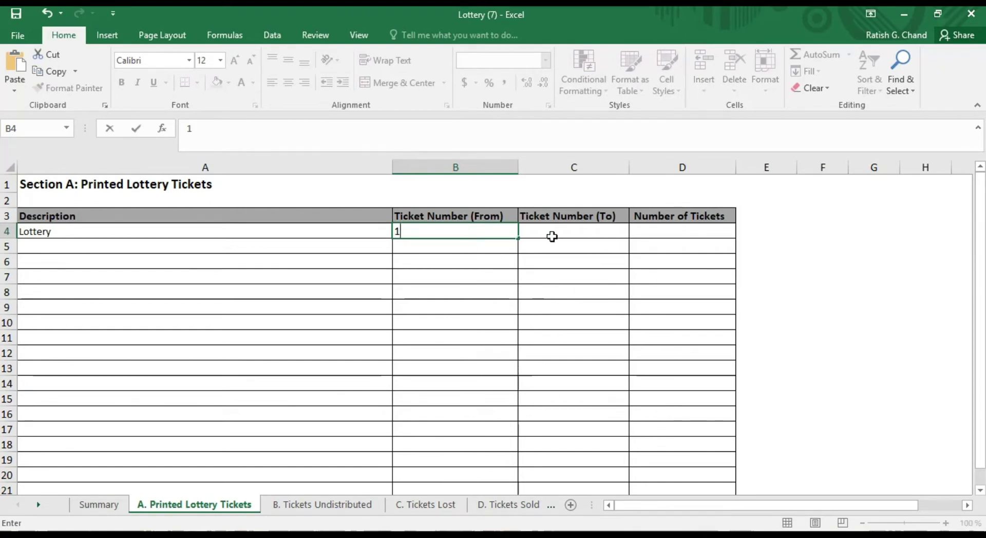
click(554, 233)
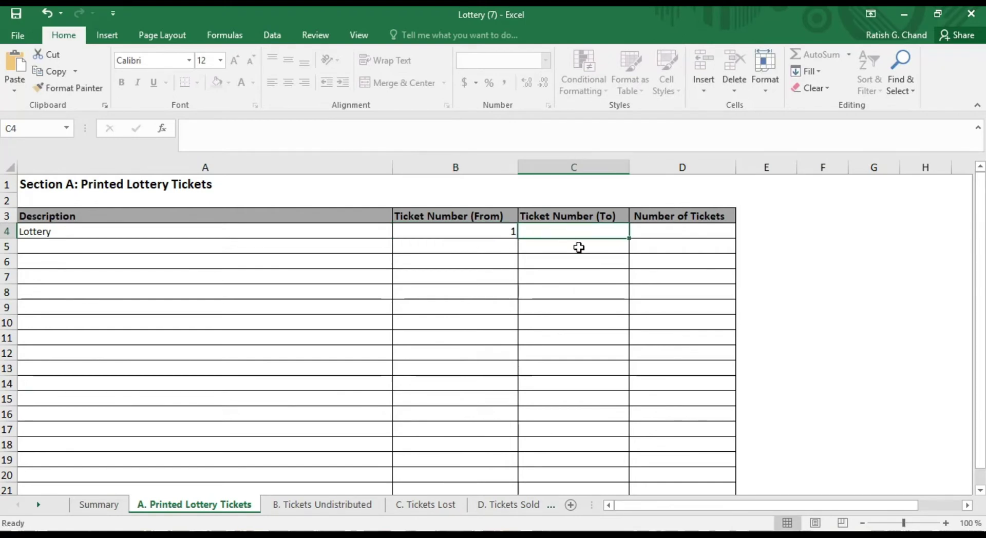
text(100000)
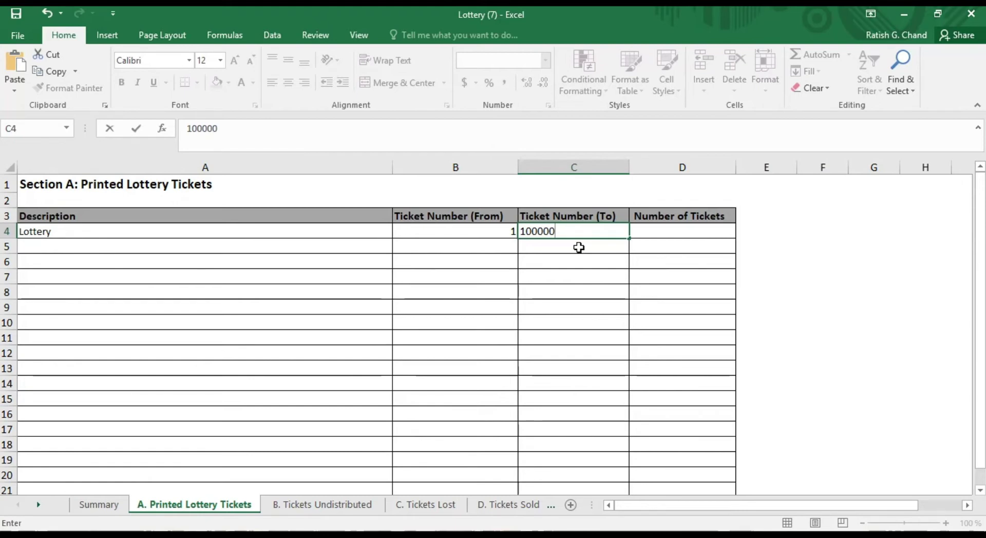
click(646, 231)
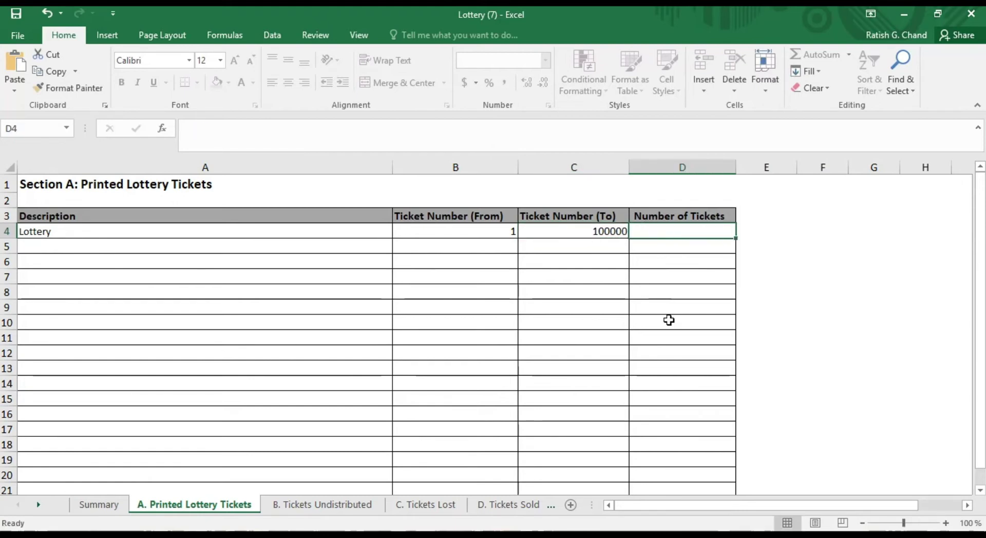
text(100)
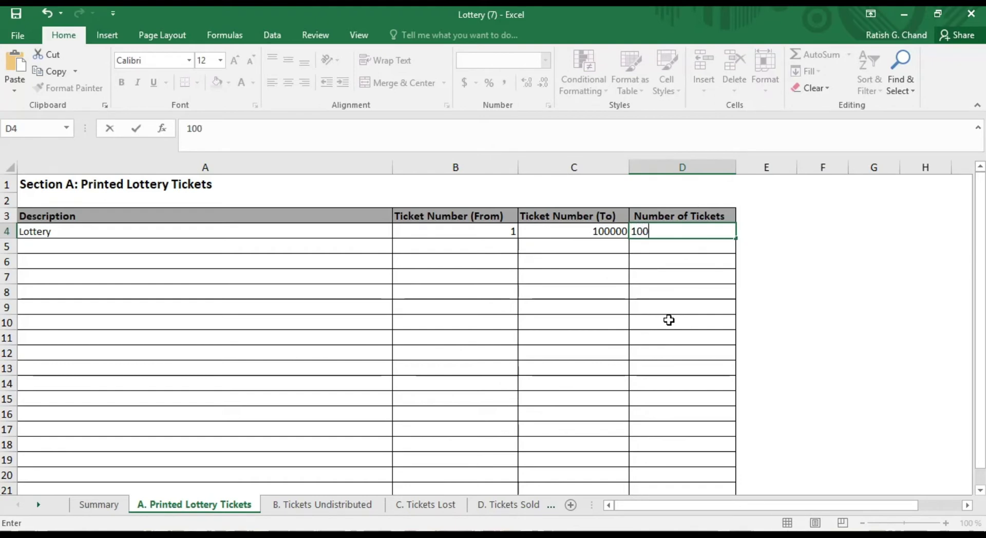
text(000)
click(589, 307)
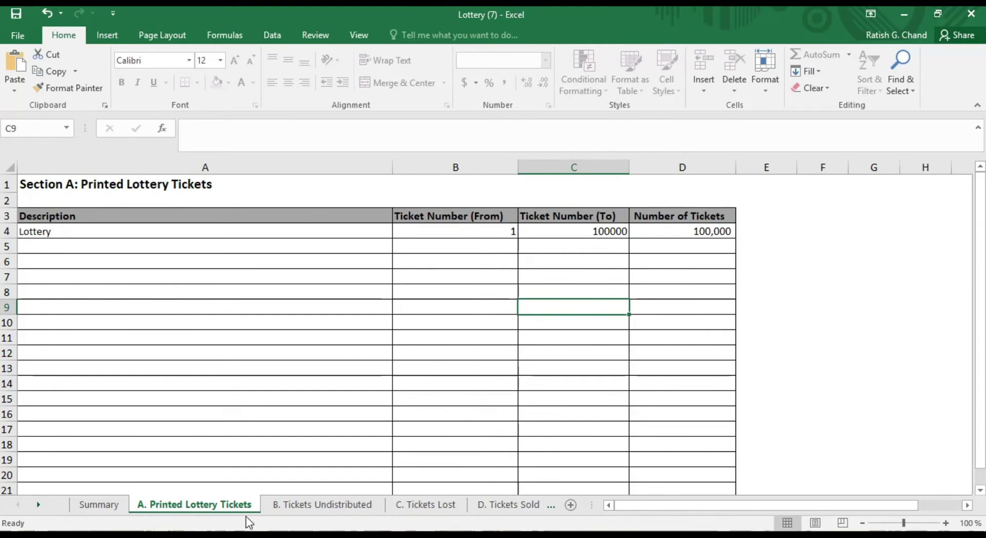
On sheet B. Tickets Undistributed, enter Lottery ticket from 1 to 5000, count 5,000
click(306, 506)
click(40, 231)
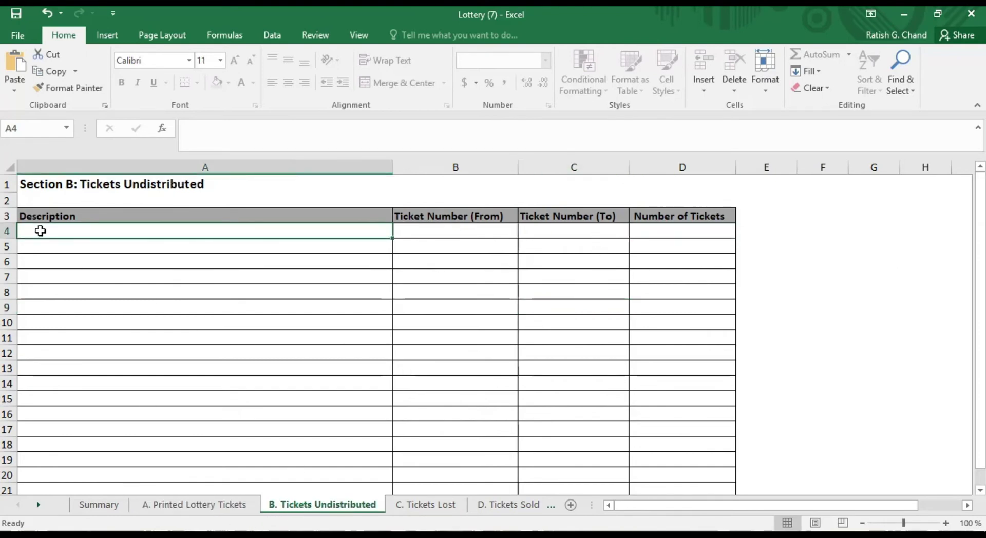
text(Lottery ticket)
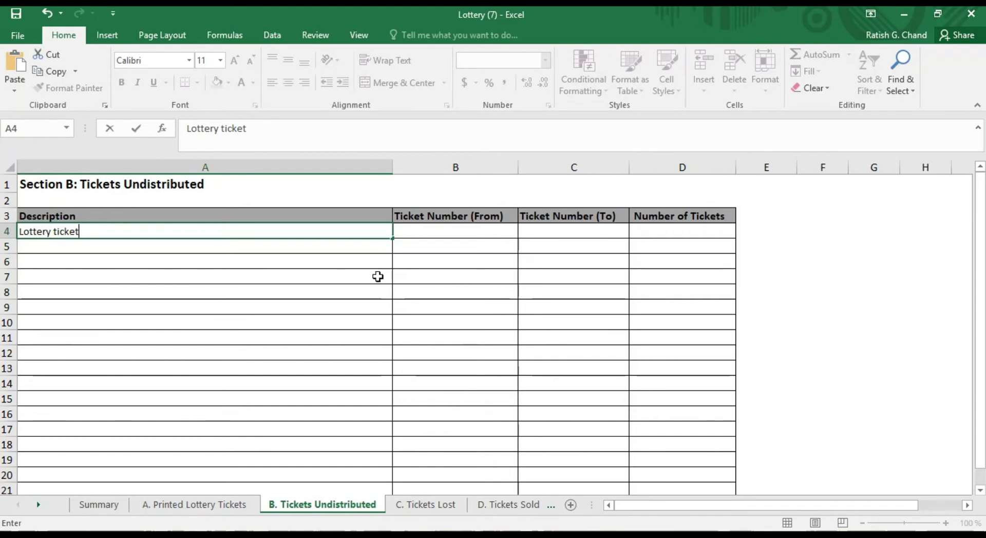
click(429, 233)
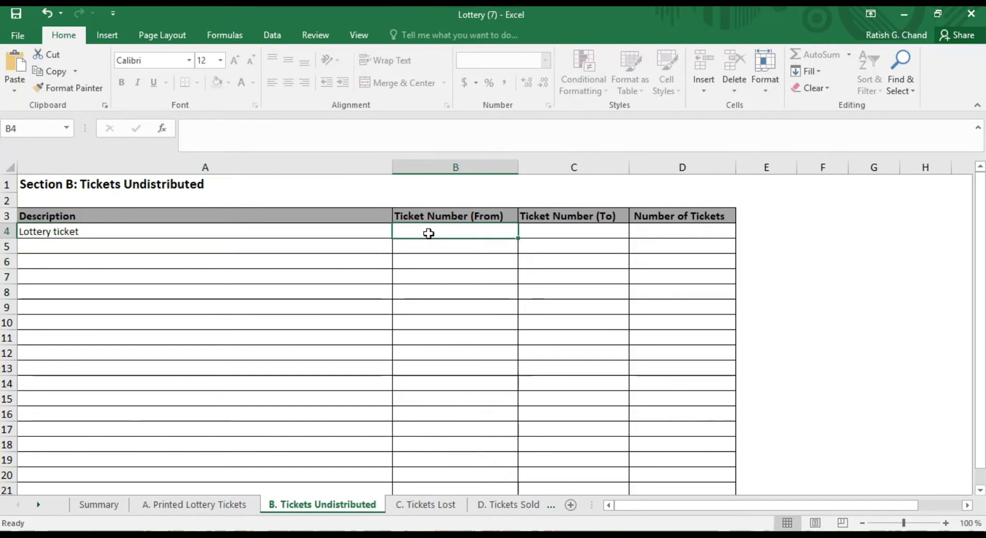
text(1)
click(544, 232)
text(5000)
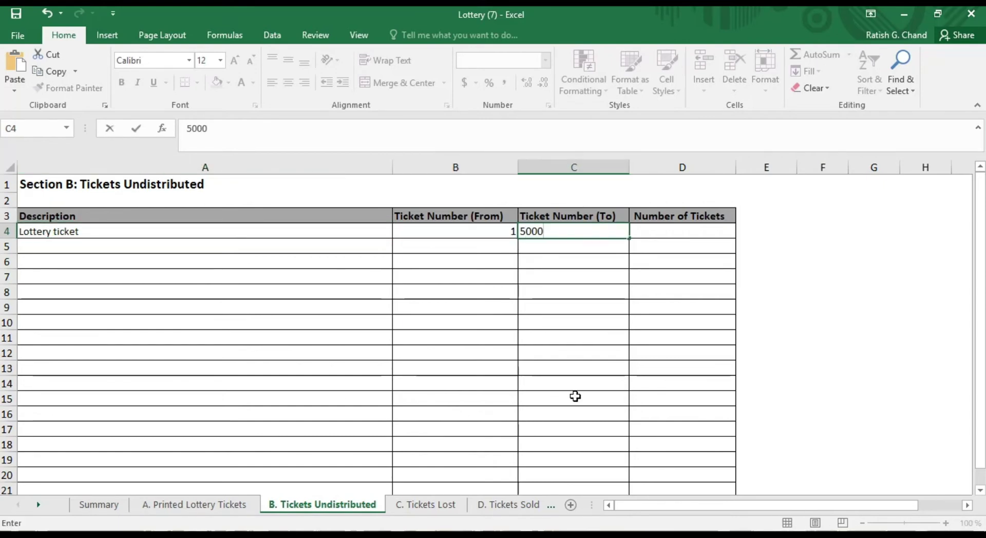
key(Tab)
text(5000)
click(626, 320)
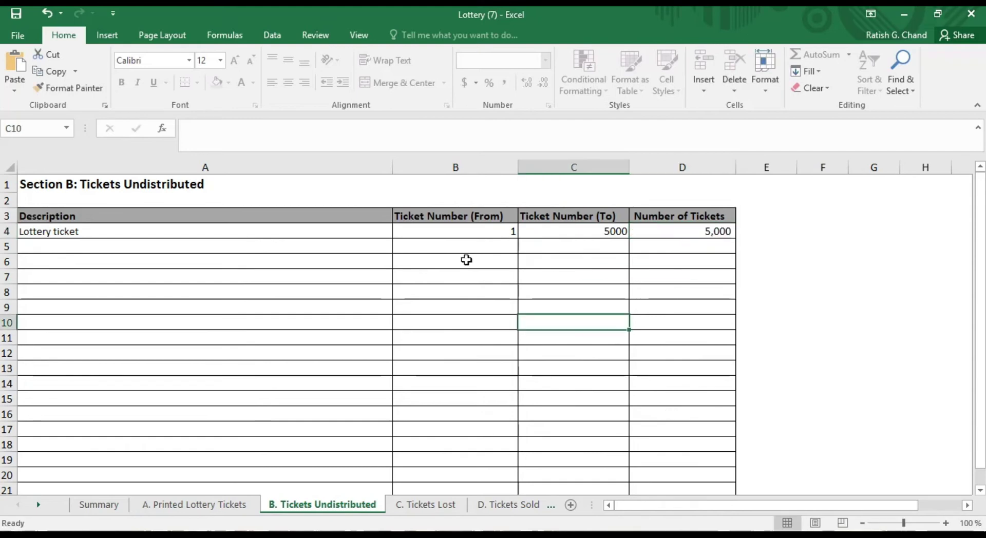
On sheet C. Tickets Lost, enter the Lottery Ticket description for the lost range
click(431, 505)
click(43, 229)
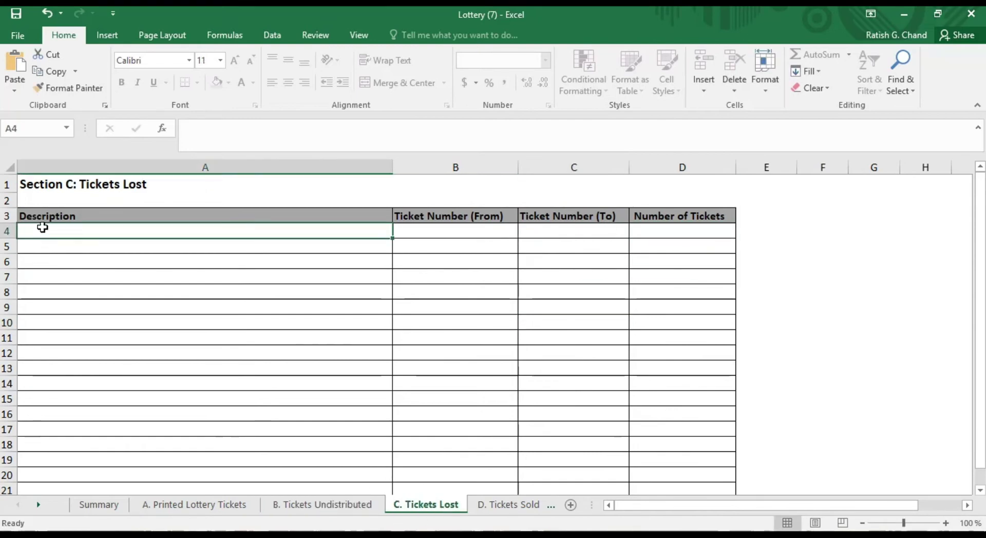
text(Lottery Ticket)
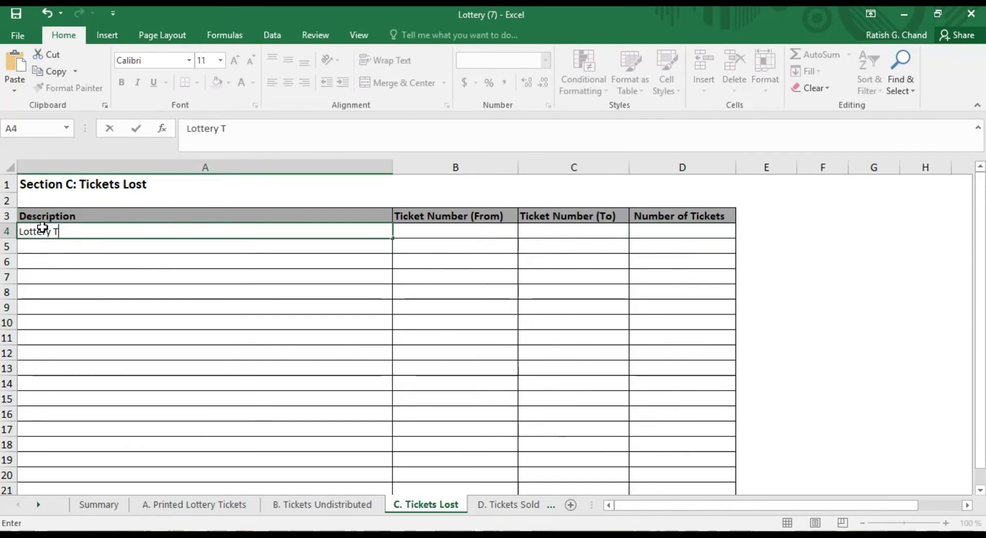
click(465, 233)
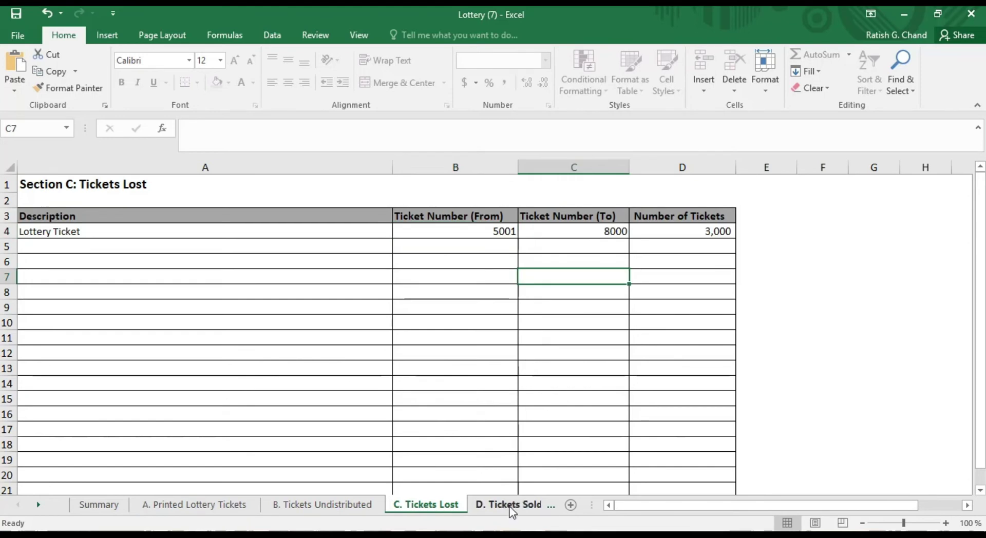
On sheet D. Tickets Sold, enter Lottery ticket from 8001 to 100000, count 92,000
click(510, 505)
click(45, 229)
text(Lottery ticket)
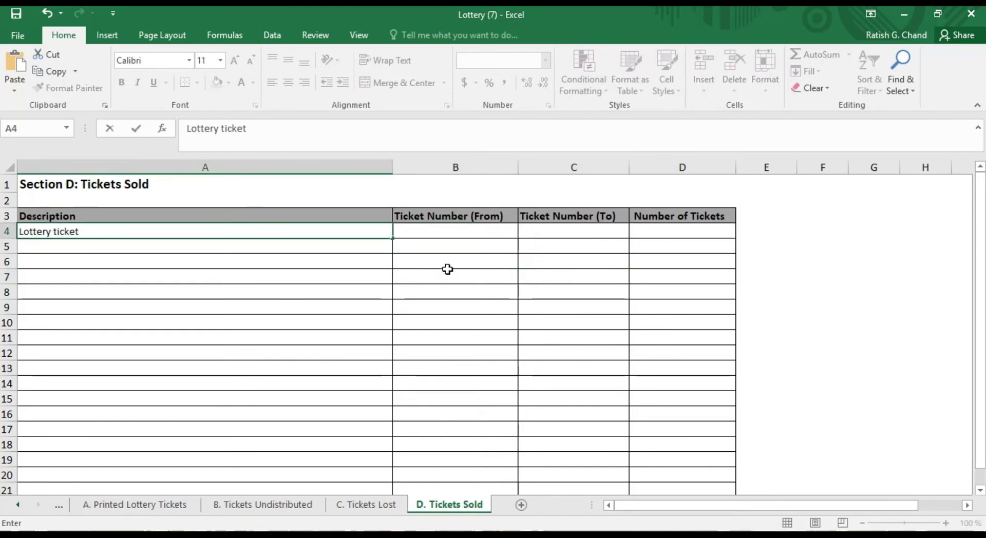
key(Tab)
text(8001)
key(Tab)
text(100000)
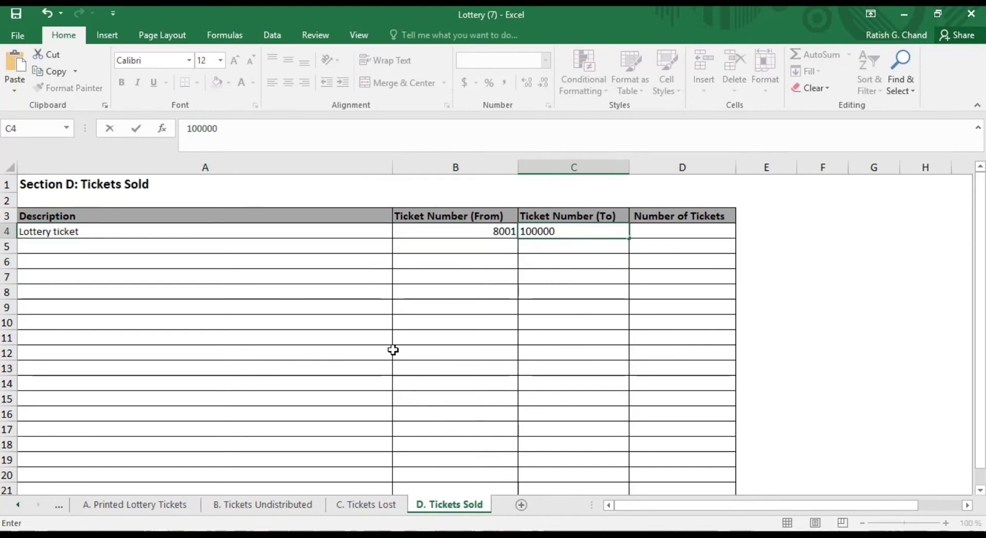
key(Tab)
text(92,000)
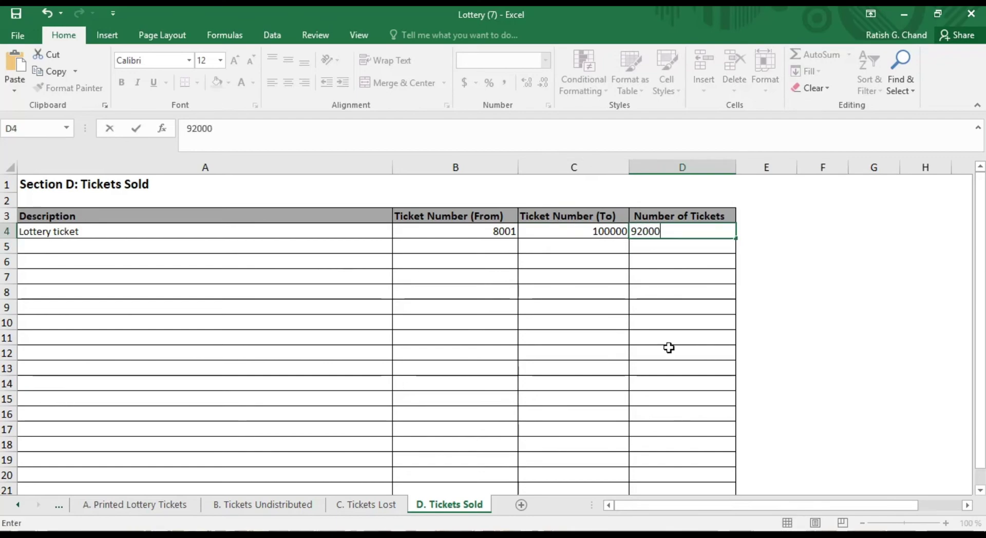
click(766, 291)
Review the Summary sheet totals for printed, undistributed, lost and sold tickets and confirm the variance is 0
click(59, 505)
click(86, 509)
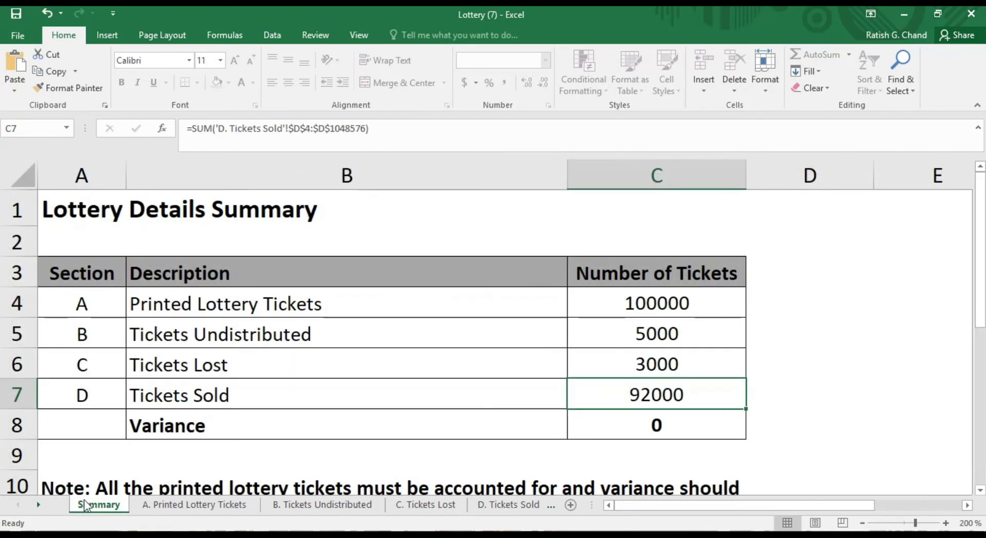
click(646, 301)
click(646, 334)
click(642, 372)
click(650, 395)
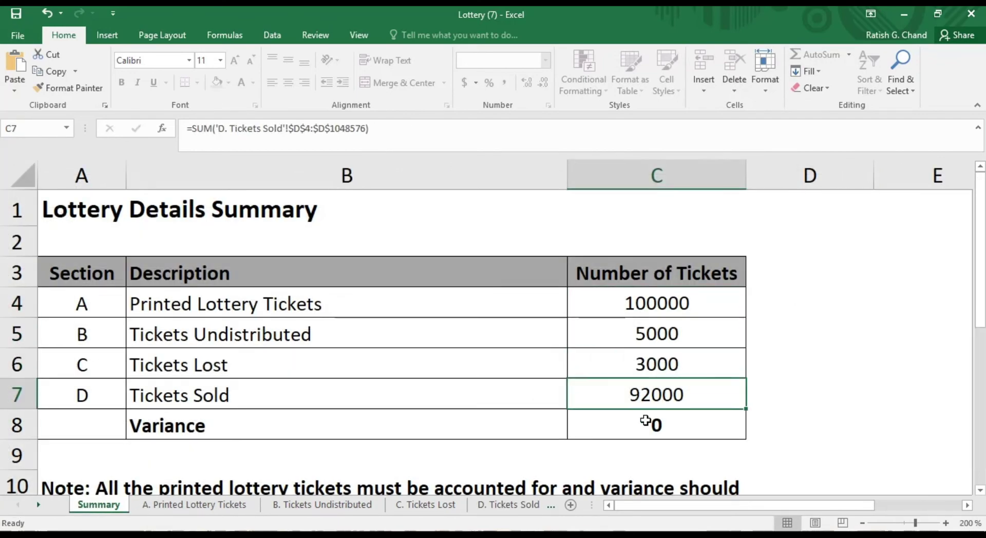
click(650, 424)
scroll(645, 422, down, 2)
click(117, 301)
scroll(315, 376, up, 2)
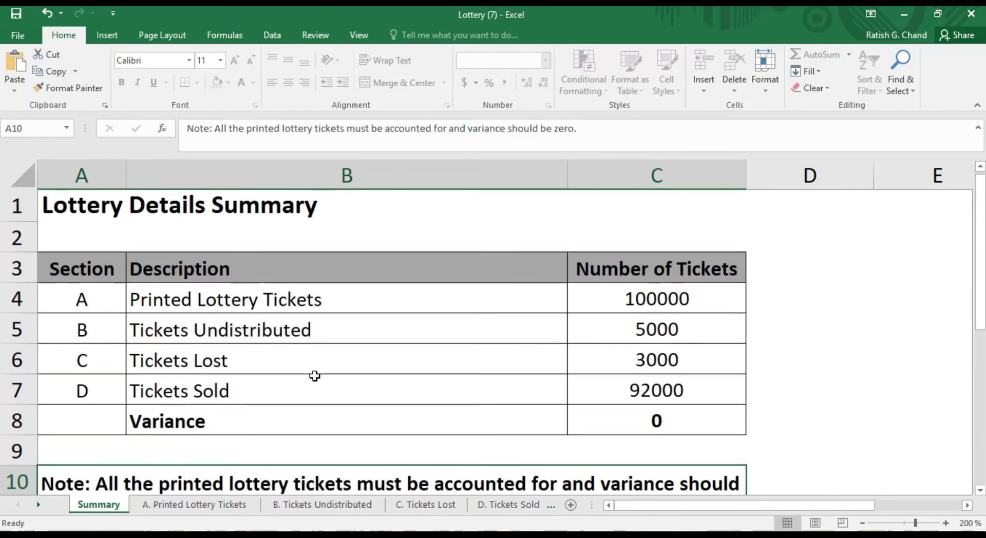
Save the Lottery workbook into the chosen folder with Save As
click(23, 34)
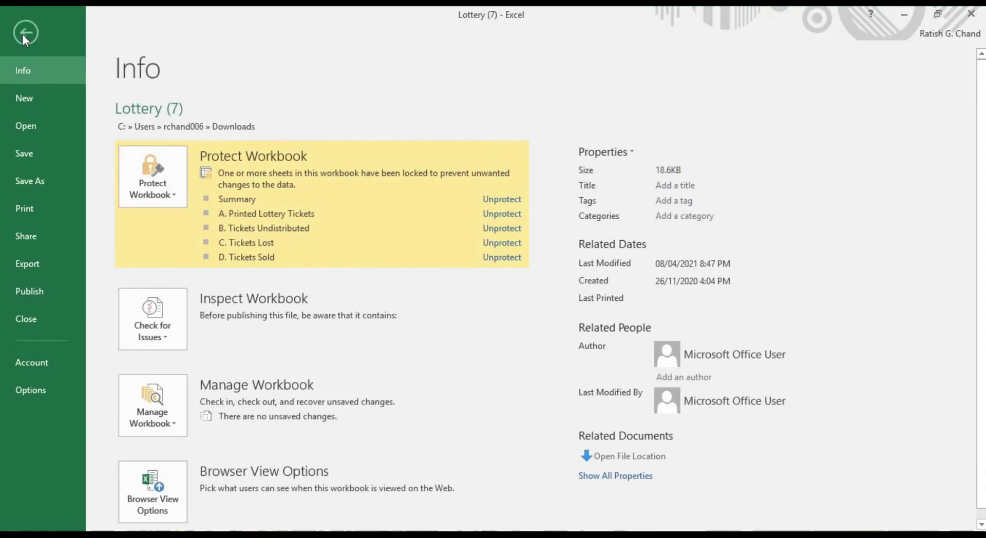
click(23, 181)
click(172, 274)
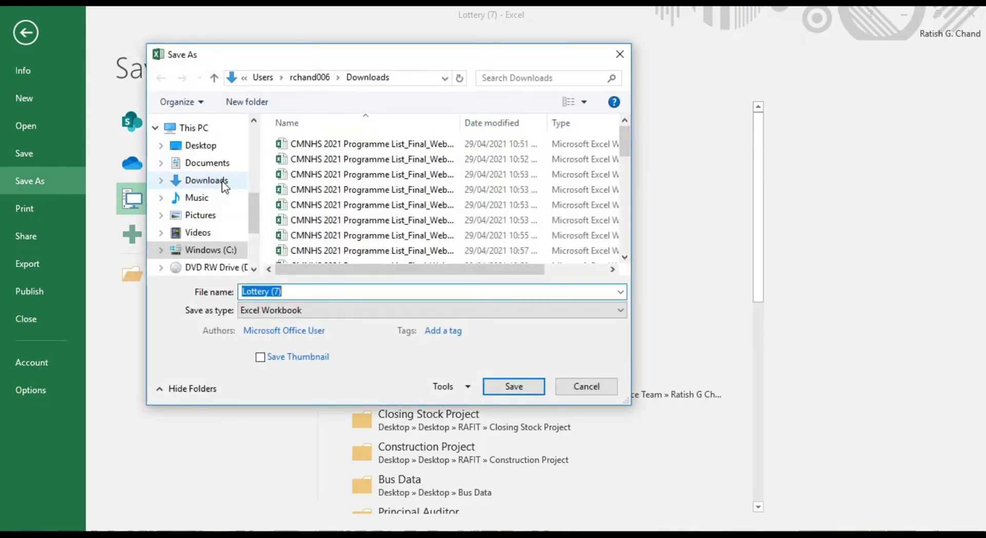
click(200, 146)
click(516, 387)
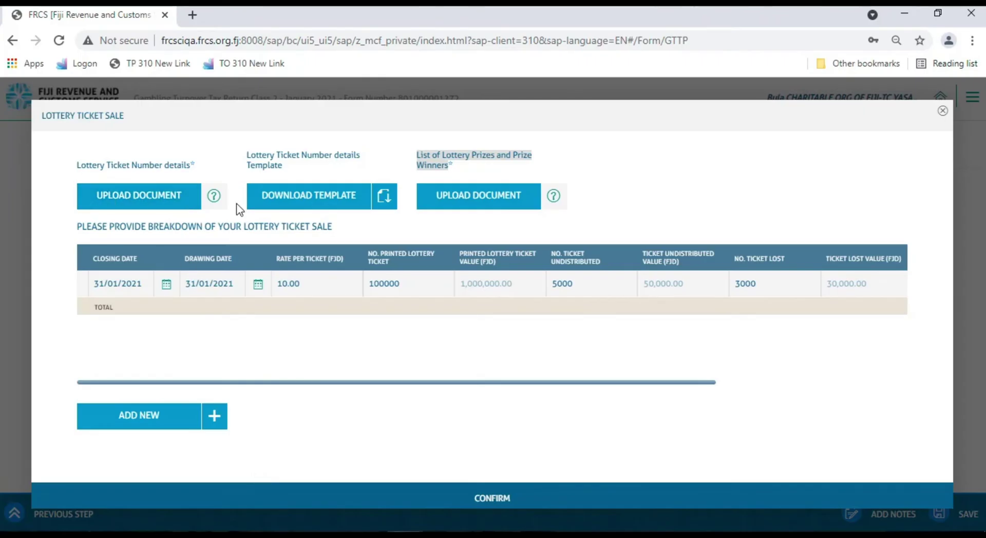
Upload Lottery (7).xlsx as ticket number details and confirm the 920,000.00 lottery ticket sale breakdown
click(148, 200)
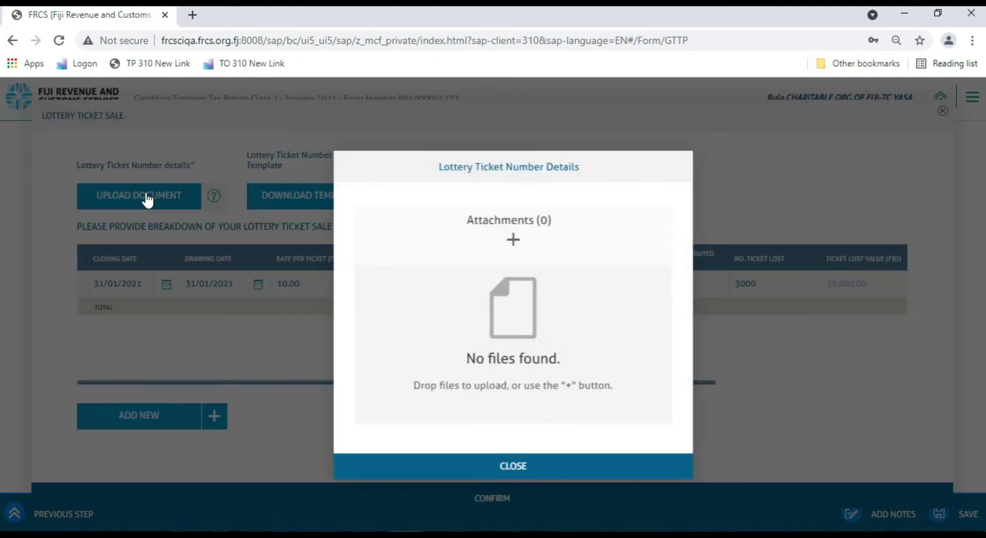
click(514, 240)
text(lottery (3).xlsx)
double_click(198, 344)
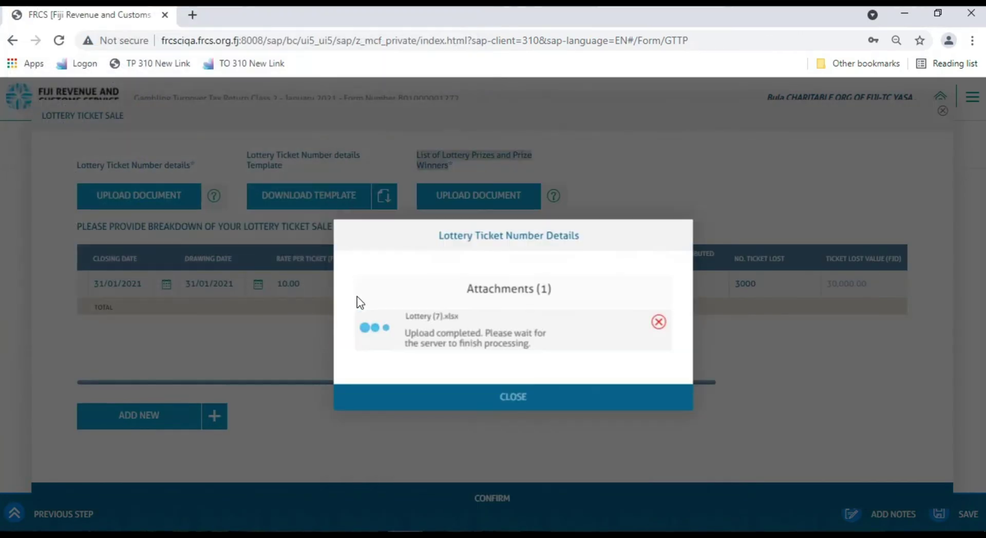
click(516, 416)
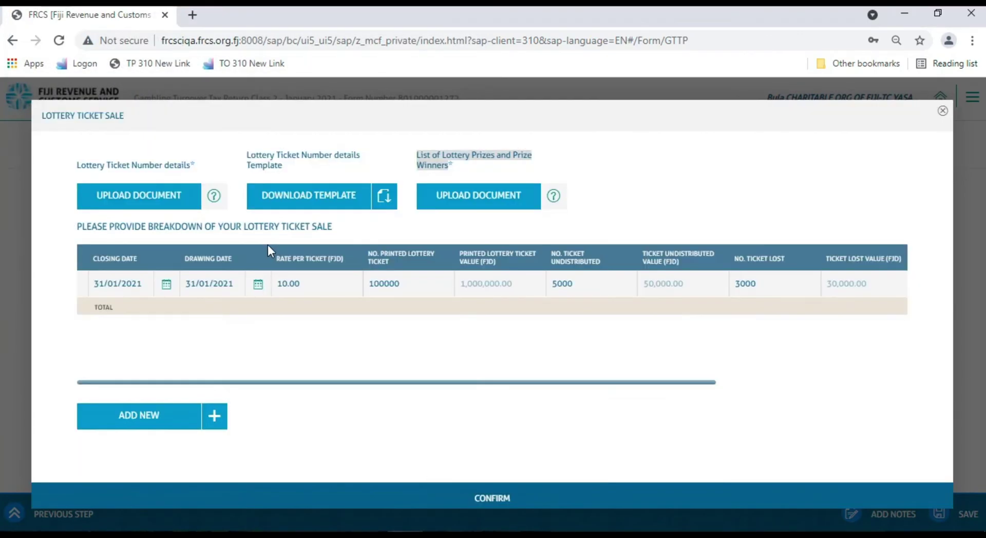
click(491, 500)
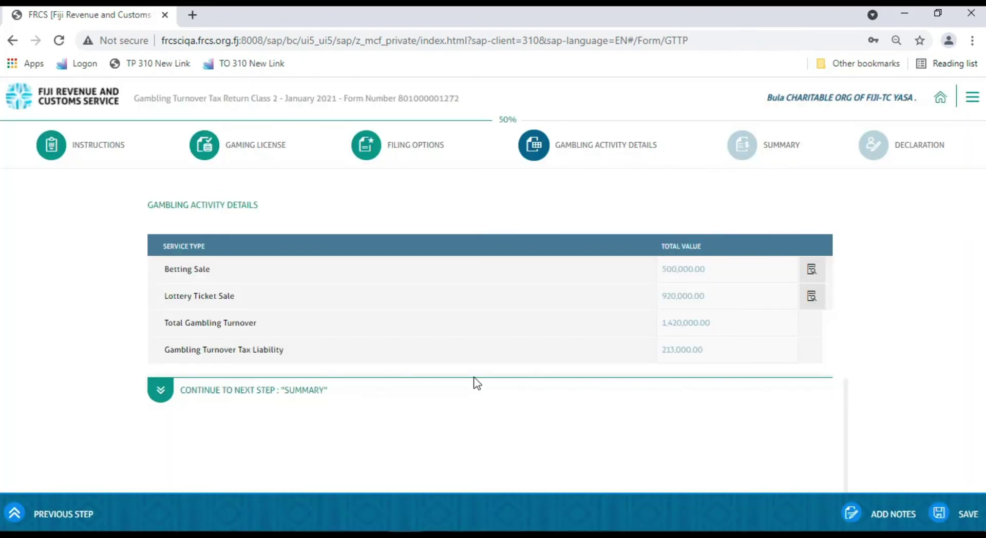
Advance through the Summary step, showing 287,550.00 net payable, on to the Declaration step
click(163, 392)
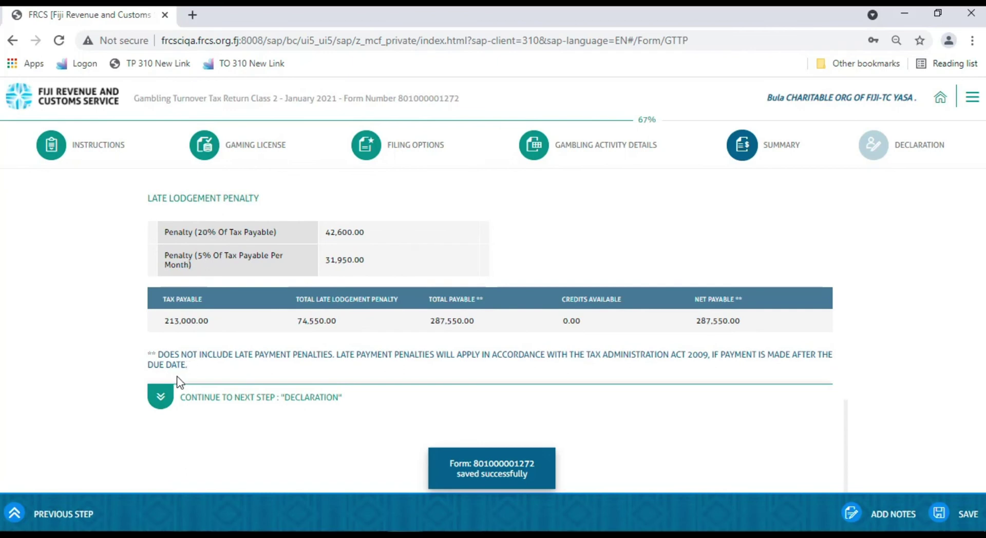
click(161, 396)
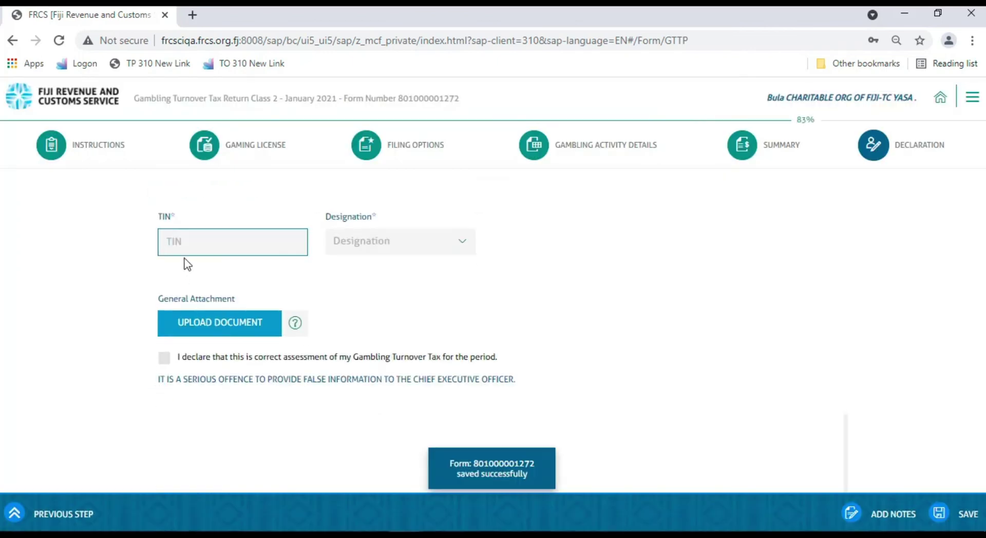
Fill in the declarant's TIN, choose Accountant as designation, tick the declaration and submit
click(182, 243)
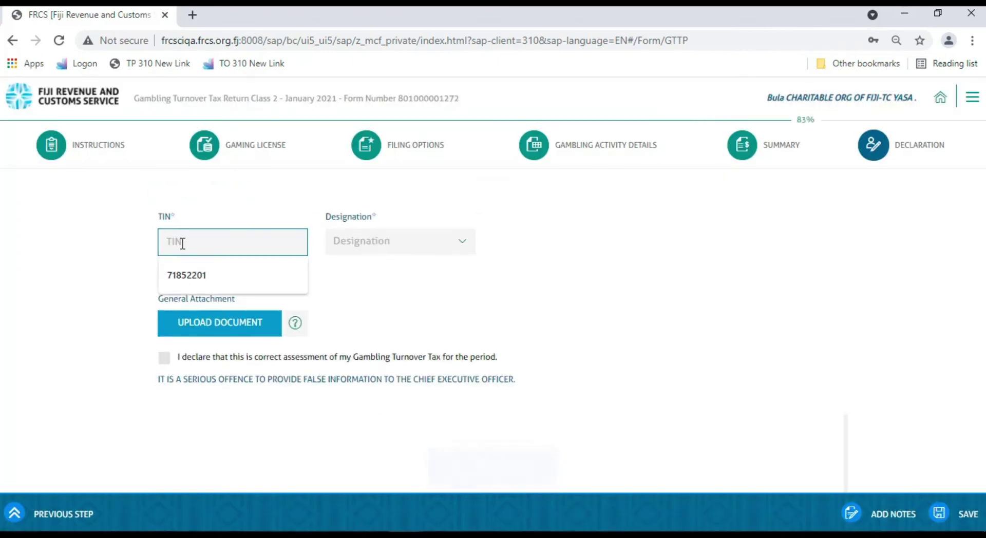
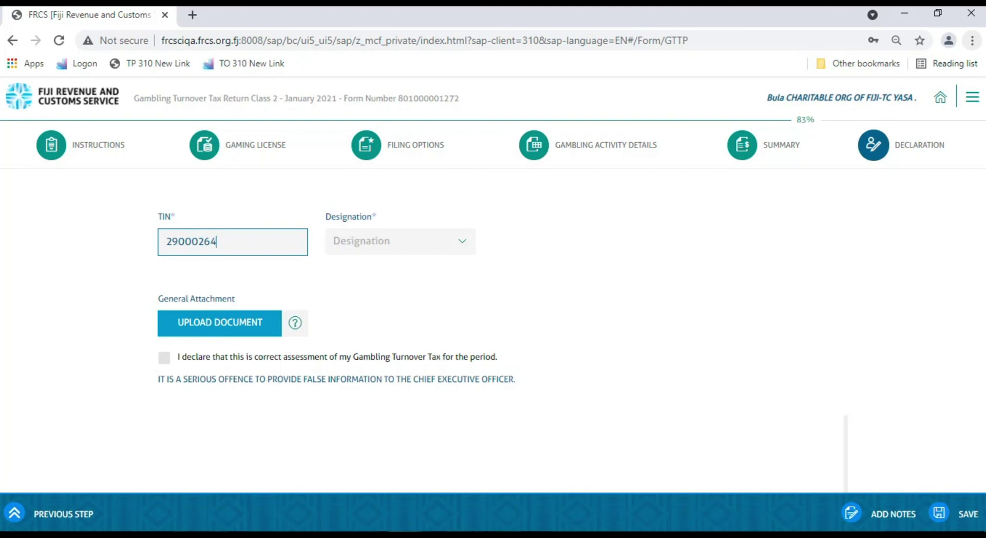
click(463, 245)
click(354, 273)
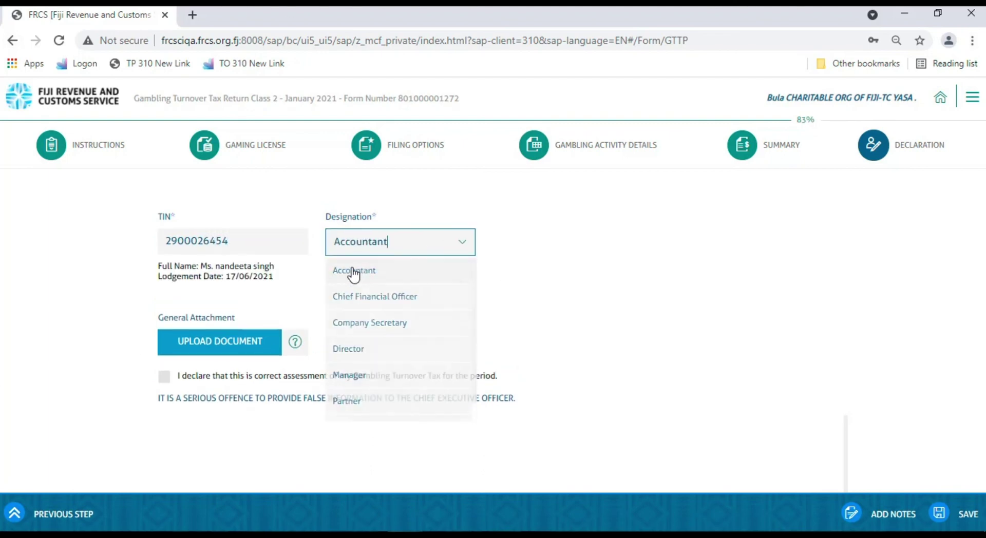
click(164, 376)
click(474, 511)
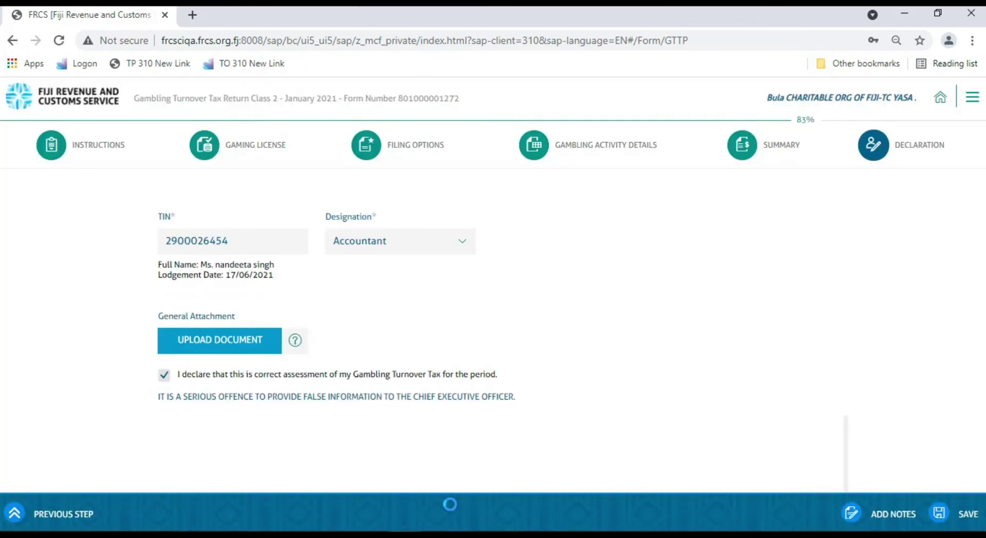